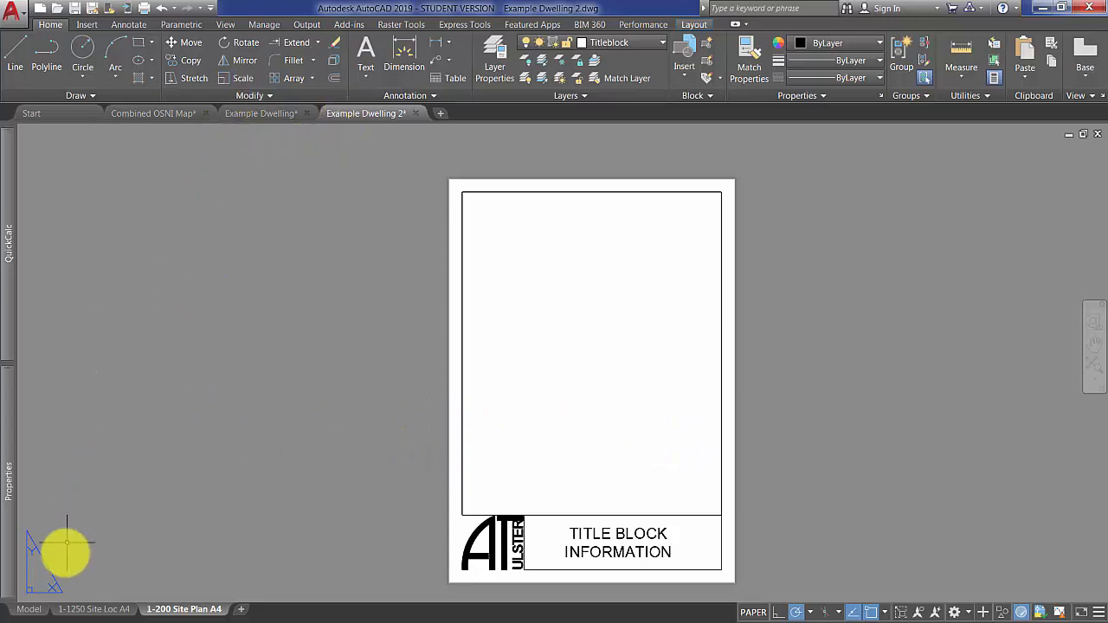
Switch Example Dwelling 2 to model space, then copy the whole map block from the Combined OSNI Map drawing, excluding the separate cyan plots beside it.
{"action": "left_click", "coordinate": [35, 610]}
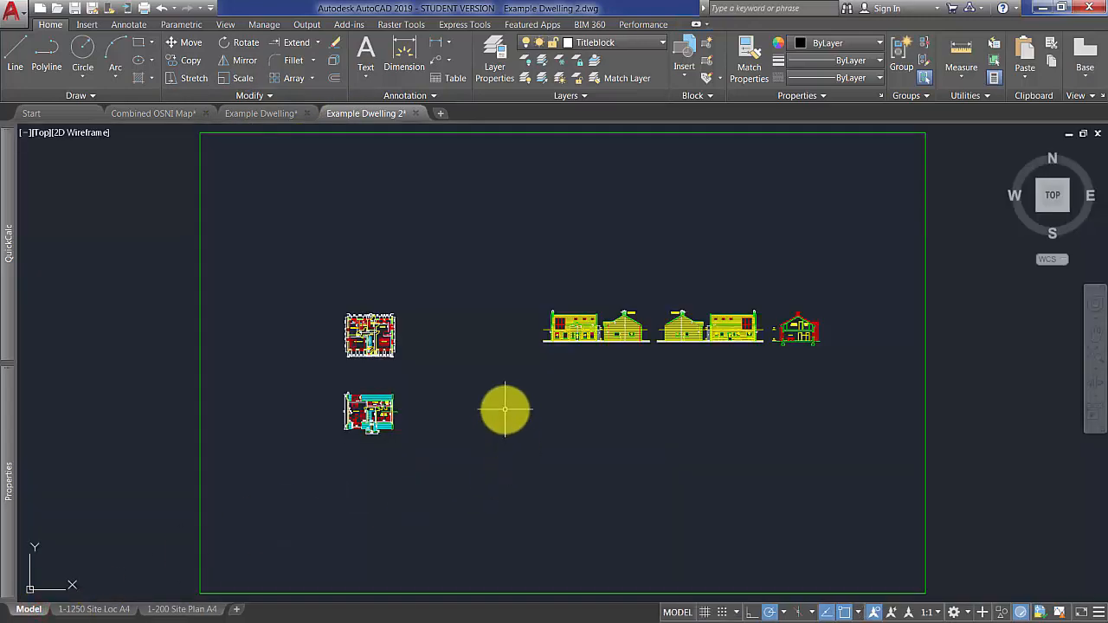
{"action": "scroll", "coordinate": [505, 413], "scroll_direction": "down", "scroll_amount": 6}
{"action": "middle_click_drag", "start_coordinate": [541, 423], "coordinate": [329, 460]}
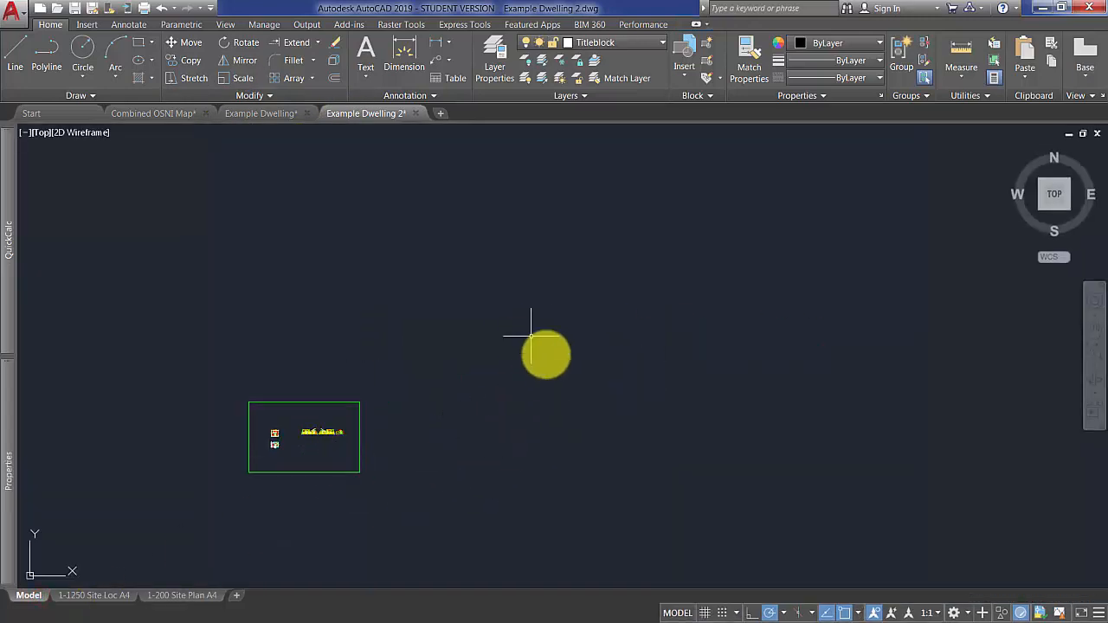
{"action": "left_click", "coordinate": [157, 112]}
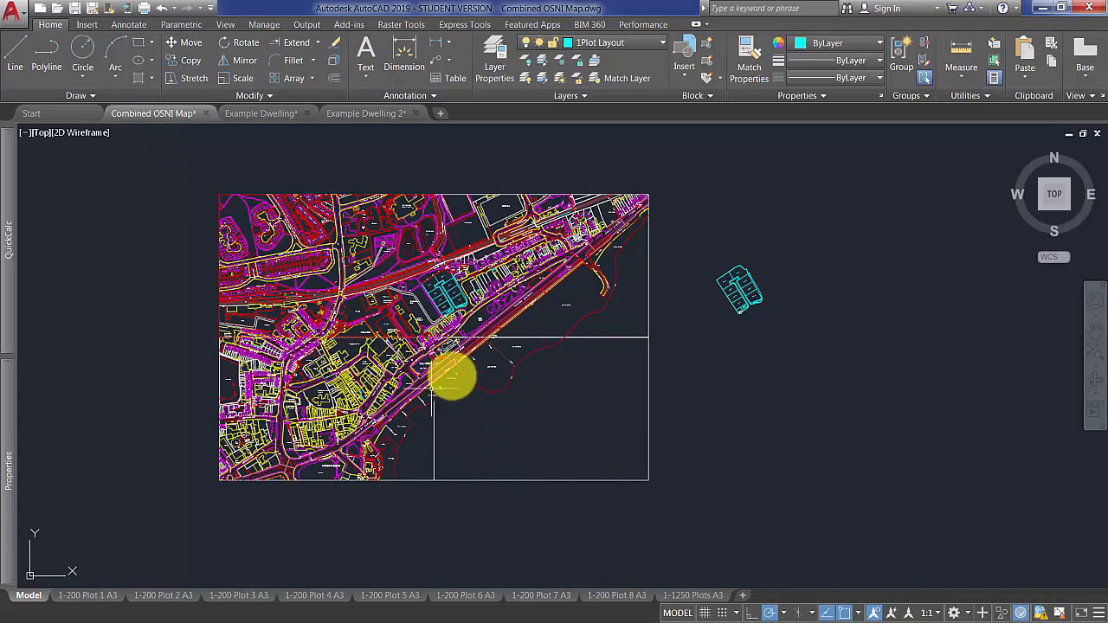
{"action": "left_click", "coordinate": [664, 503]}
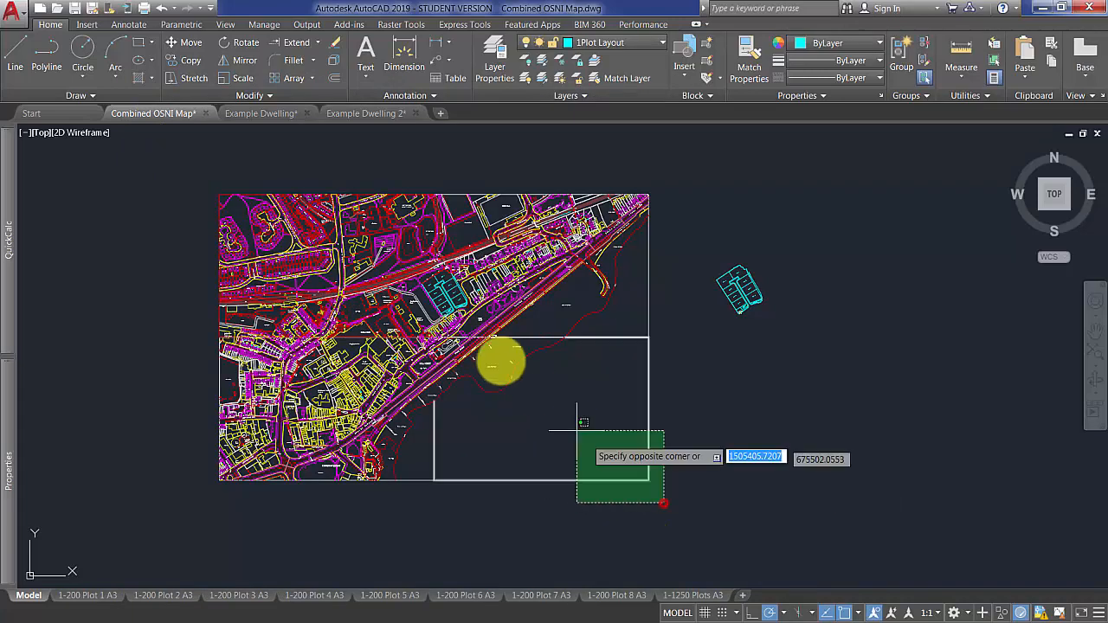
{"action": "left_click", "coordinate": [196, 173]}
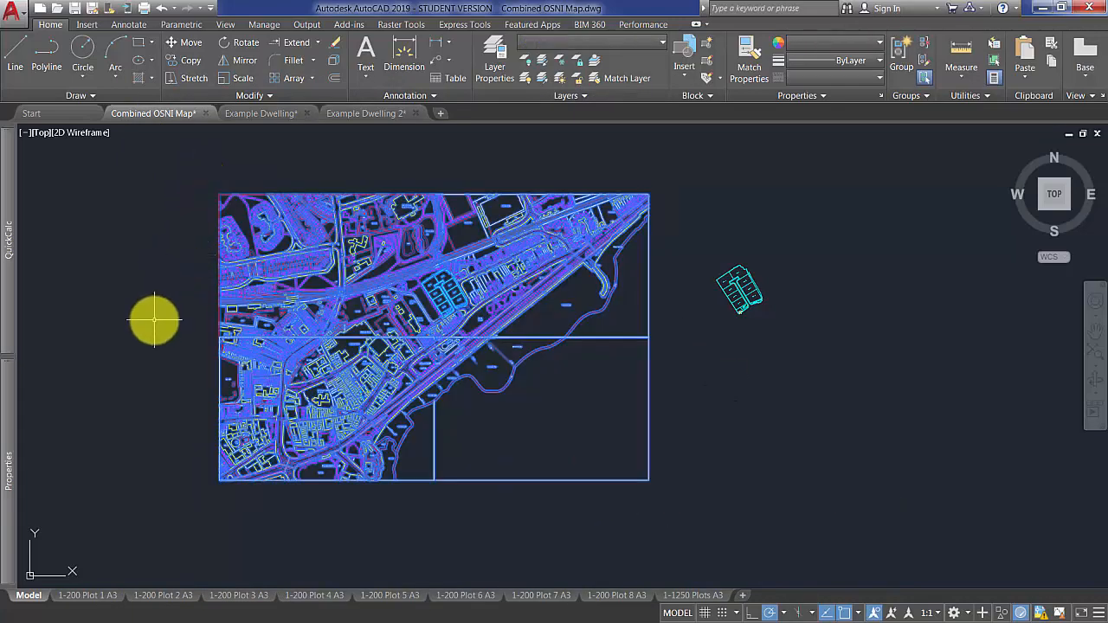
{"action": "left_click", "coordinate": [182, 62]}
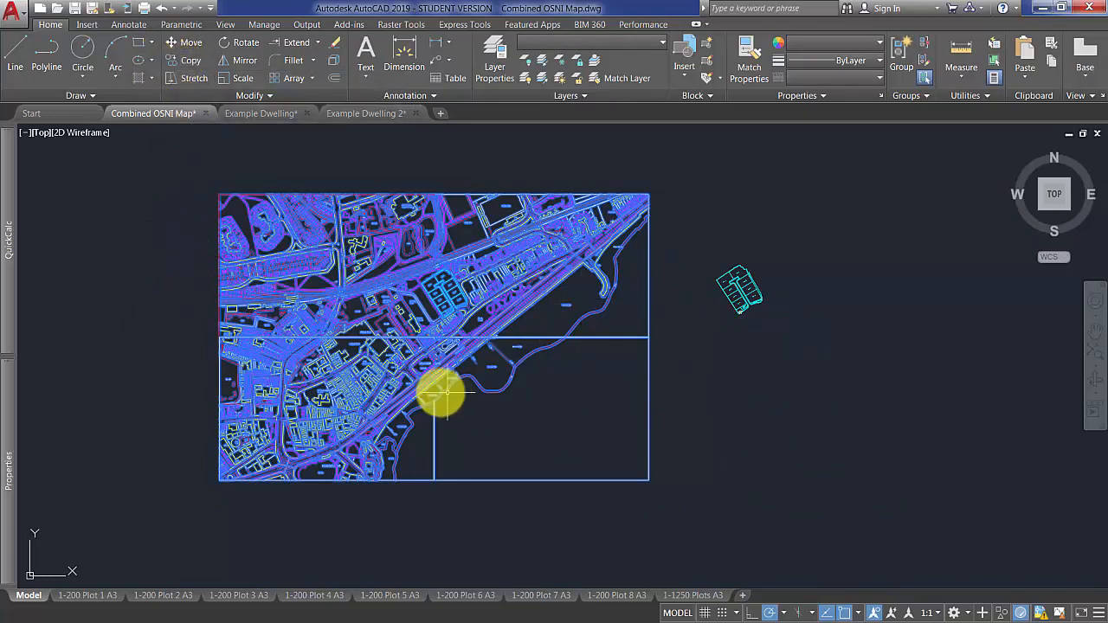
{"action": "key", "text": "ctrl+c"}
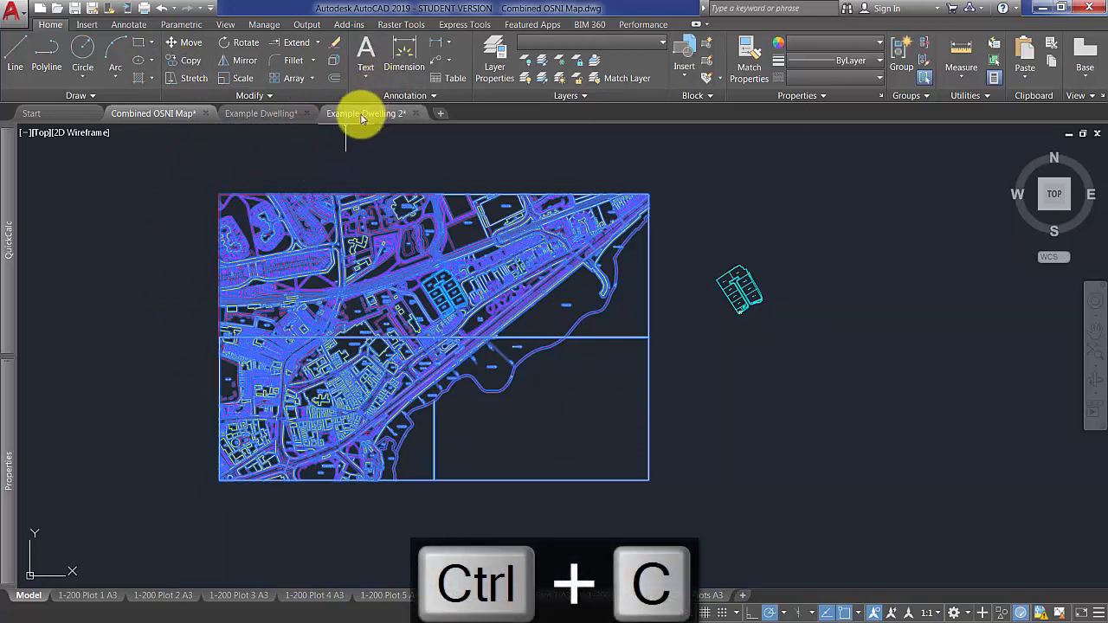
Paste the copied map into the model space of Example Dwelling 2, in the empty area east of the green boundary.
{"action": "left_click", "coordinate": [362, 115]}
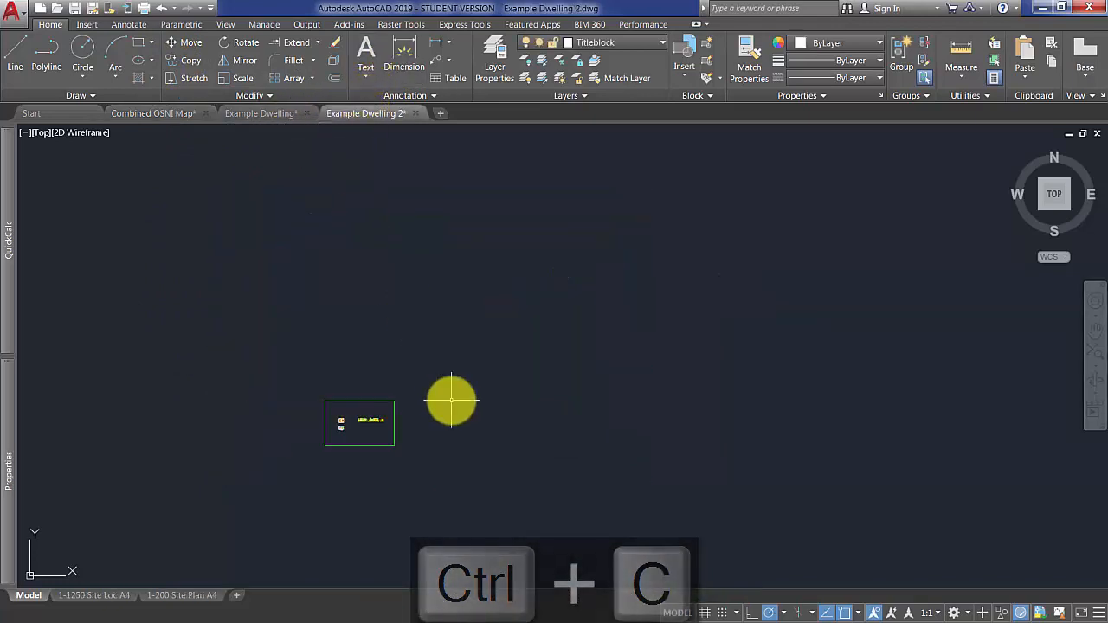
{"action": "middle_click_drag", "start_coordinate": [433, 396], "coordinate": [248, 373]}
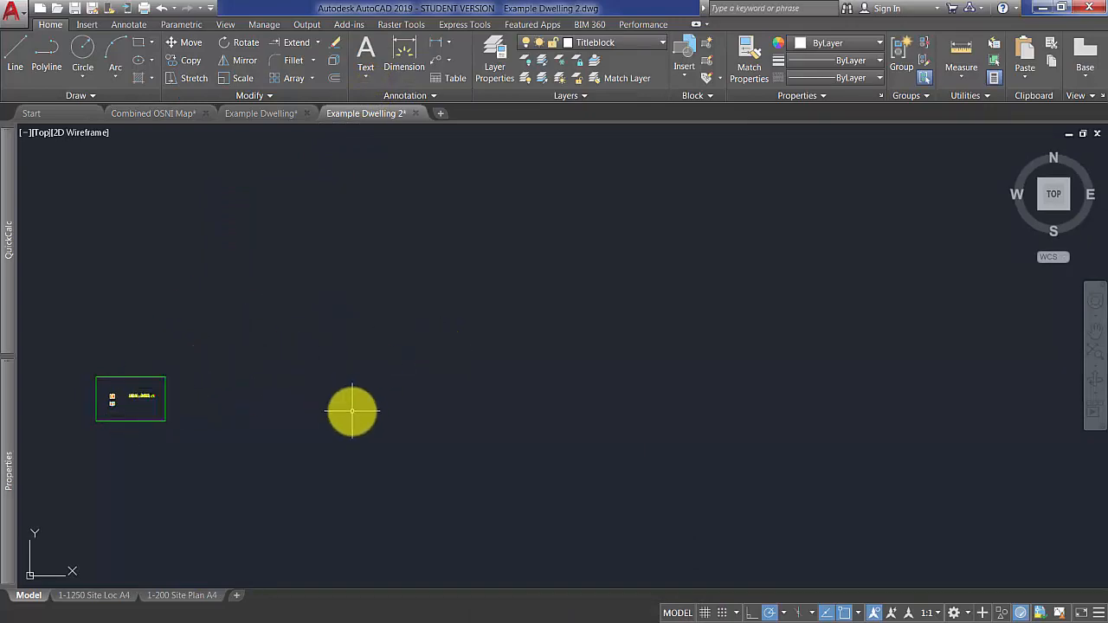
{"action": "key", "text": "ctrl+v"}
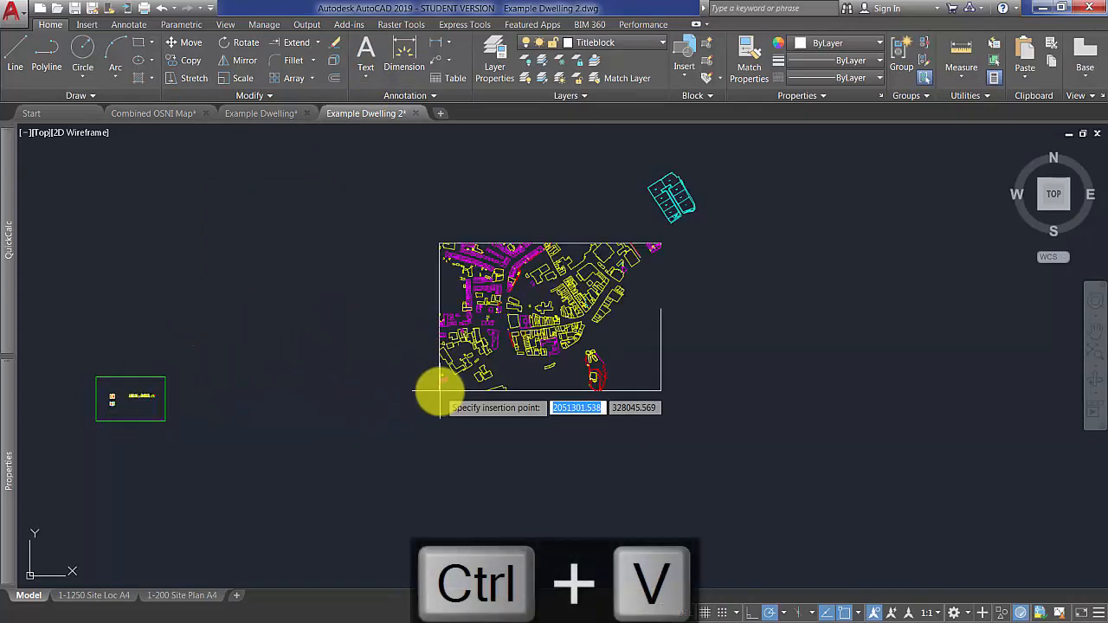
{"action": "left_click", "coordinate": [358, 422]}
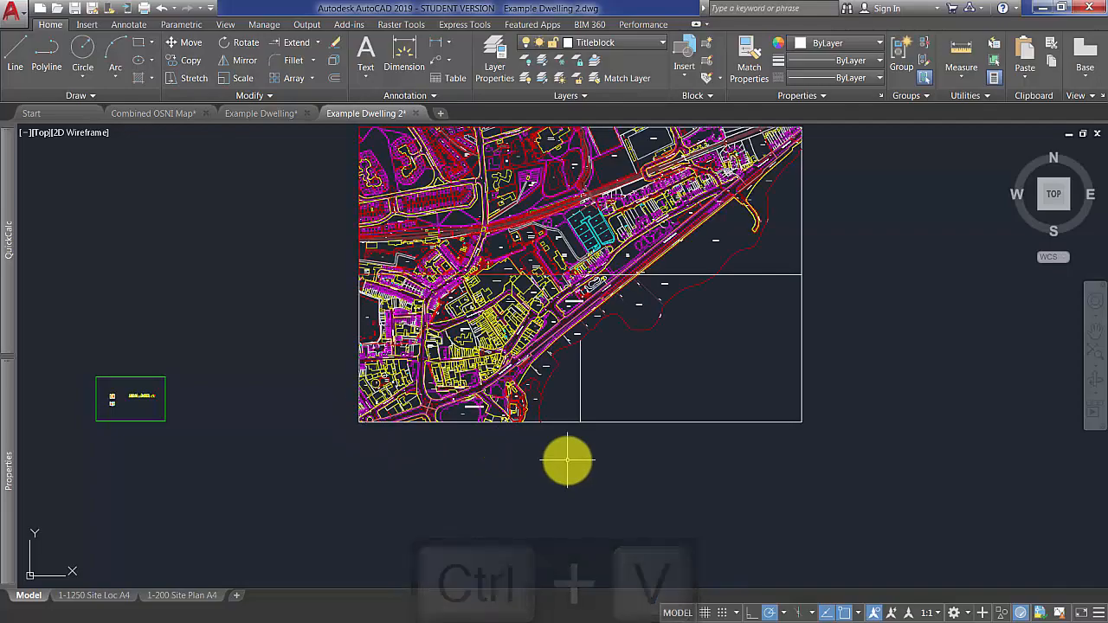
{"action": "scroll", "coordinate": [568, 461], "scroll_direction": "up", "scroll_amount": 4}
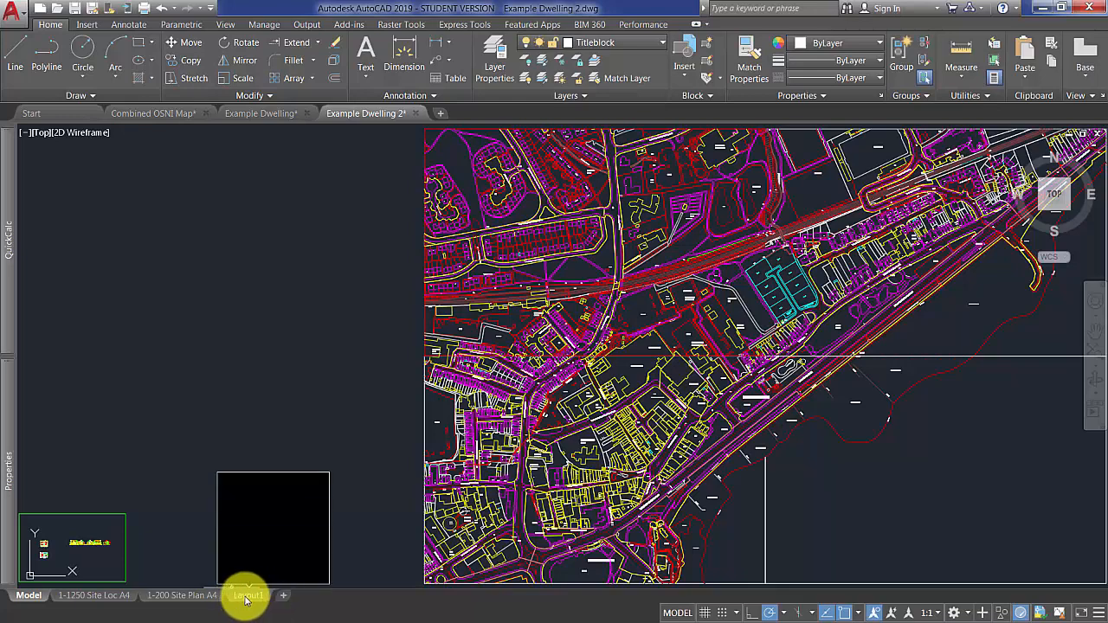
Open the new Layout1 and assign its viewport frame to the Viewport layer.
{"action": "left_click", "coordinate": [245, 596]}
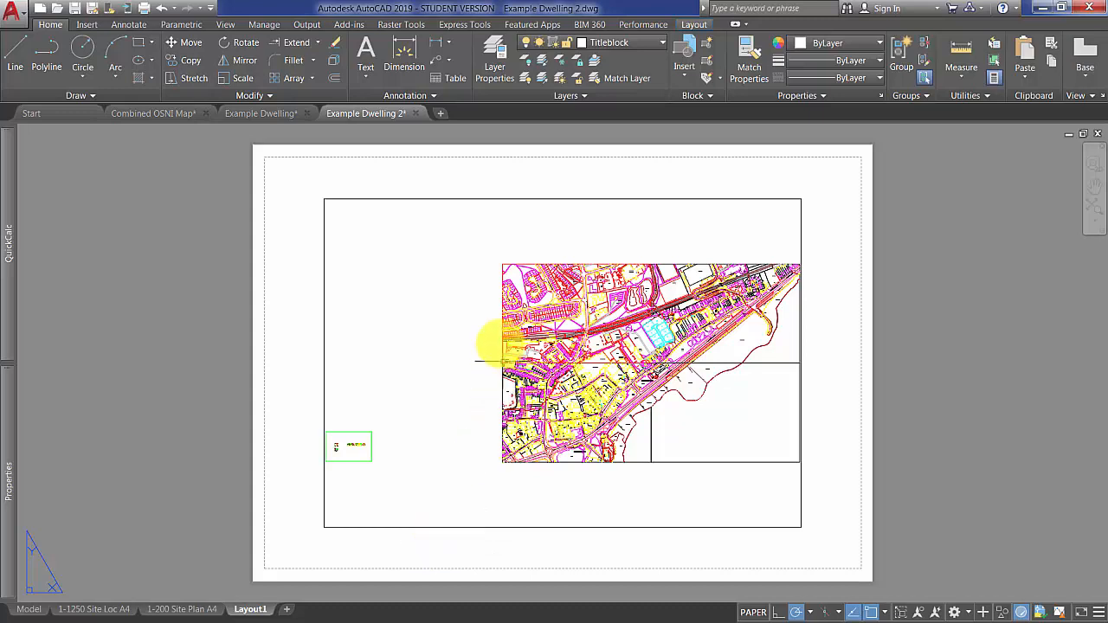
{"action": "left_click", "coordinate": [456, 192]}
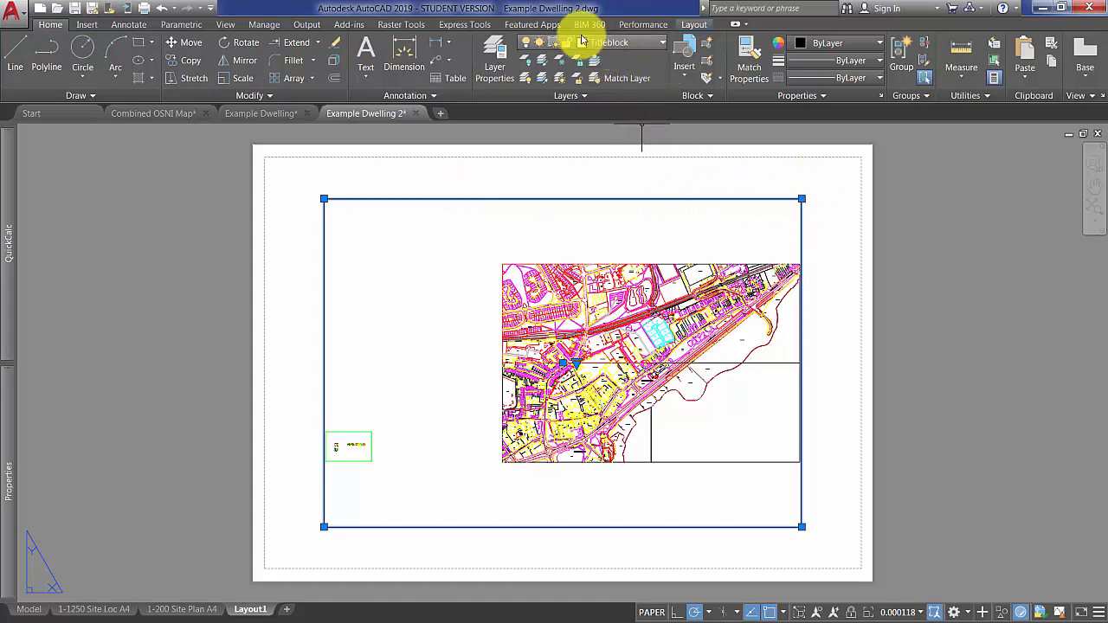
{"action": "left_click", "coordinate": [666, 44]}
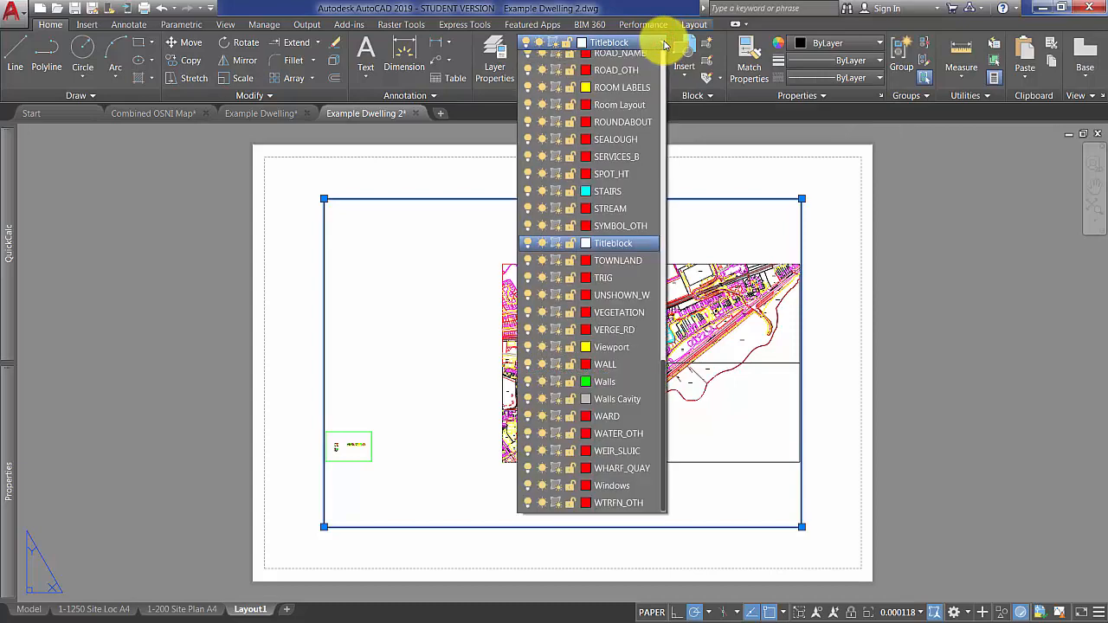
{"action": "left_click_drag", "start_coordinate": [664, 90], "coordinate": [663, 460]}
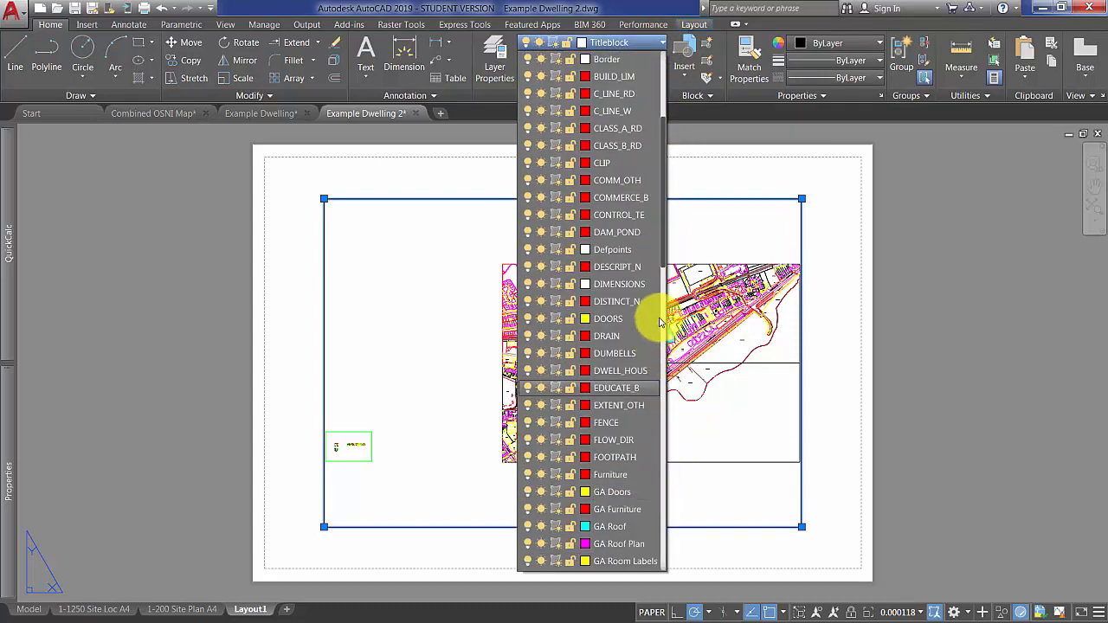
{"action": "scroll", "coordinate": [649, 416], "scroll_direction": "down", "scroll_amount": 9}
{"action": "scroll", "coordinate": [597, 447], "scroll_direction": "down", "scroll_amount": 10}
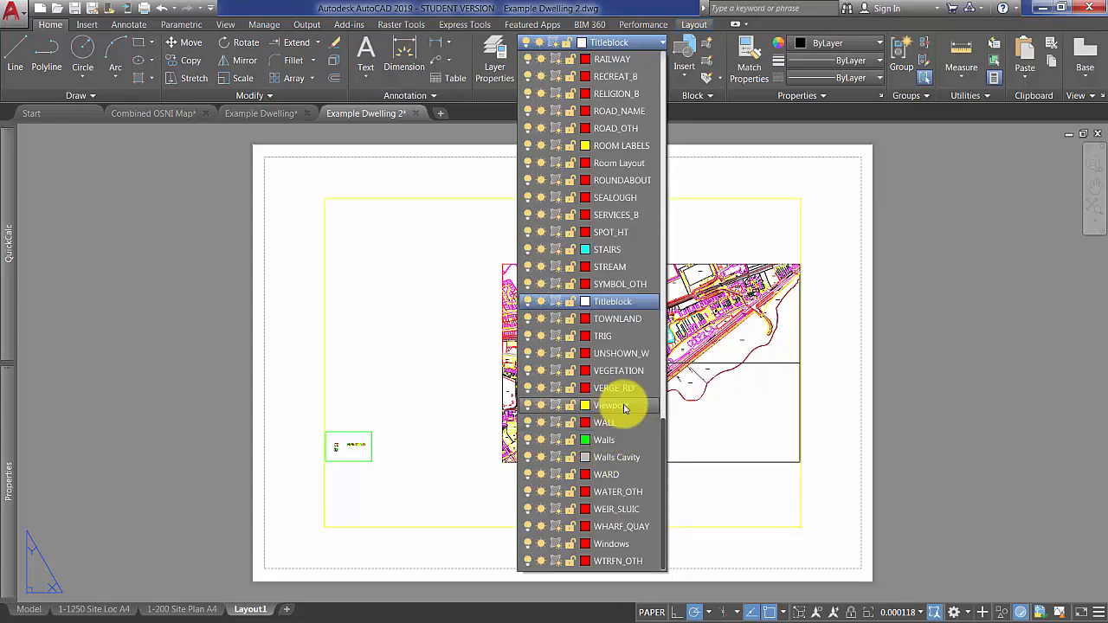
{"action": "left_click", "coordinate": [610, 405]}
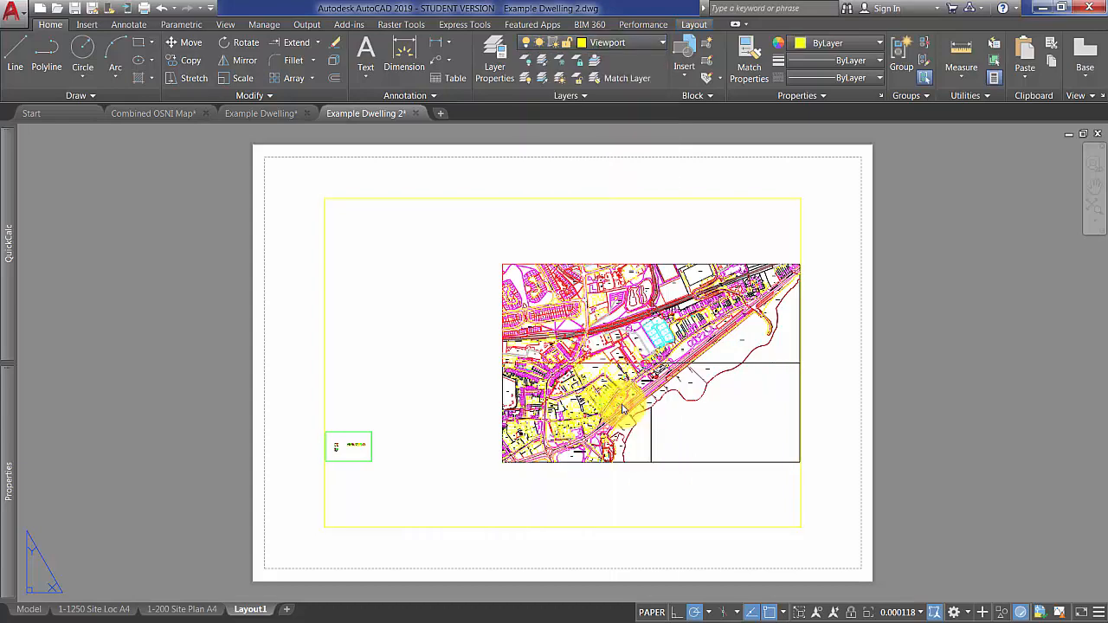
Check the Viewport layer's properties in the Layer Properties Manager.
{"action": "left_click", "coordinate": [494, 59]}
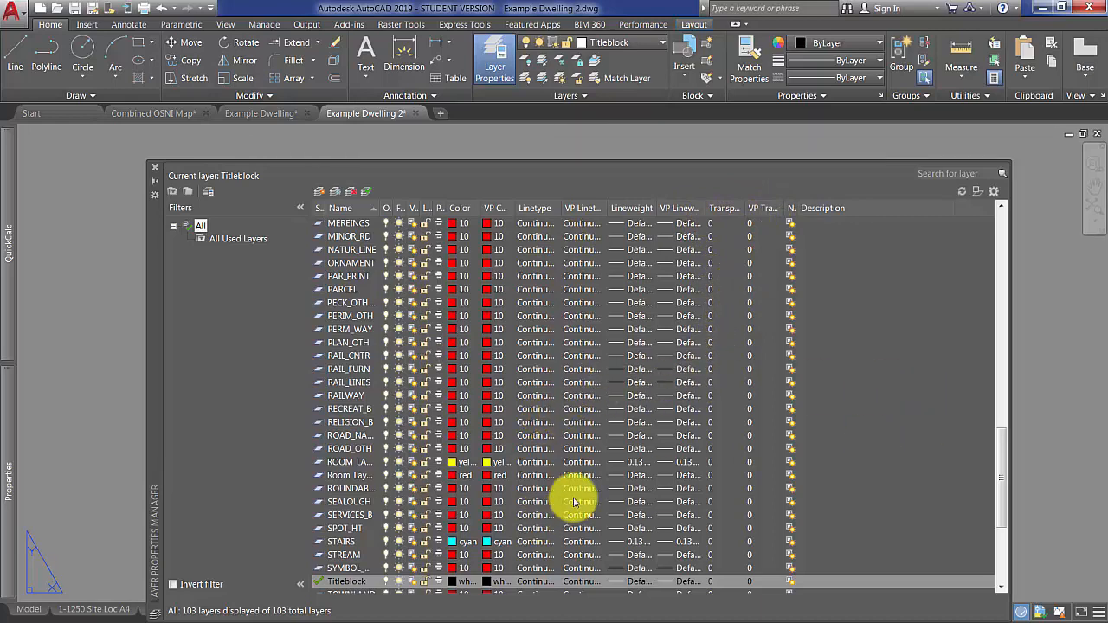
{"action": "left_click_drag", "start_coordinate": [1004, 511], "coordinate": [997, 574]}
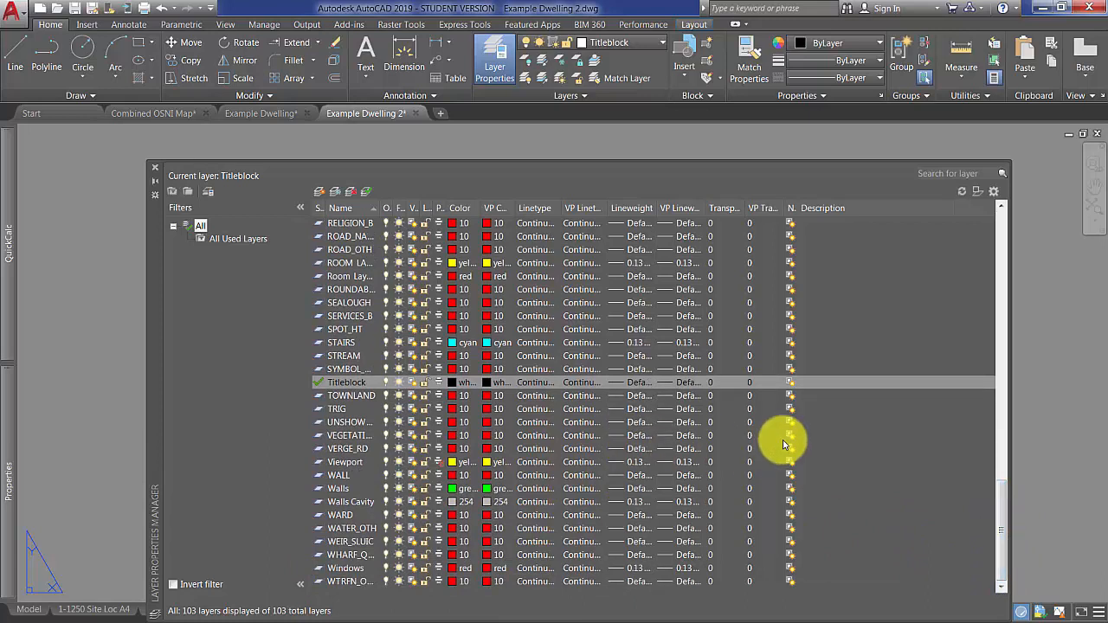
{"action": "left_click", "coordinate": [343, 463]}
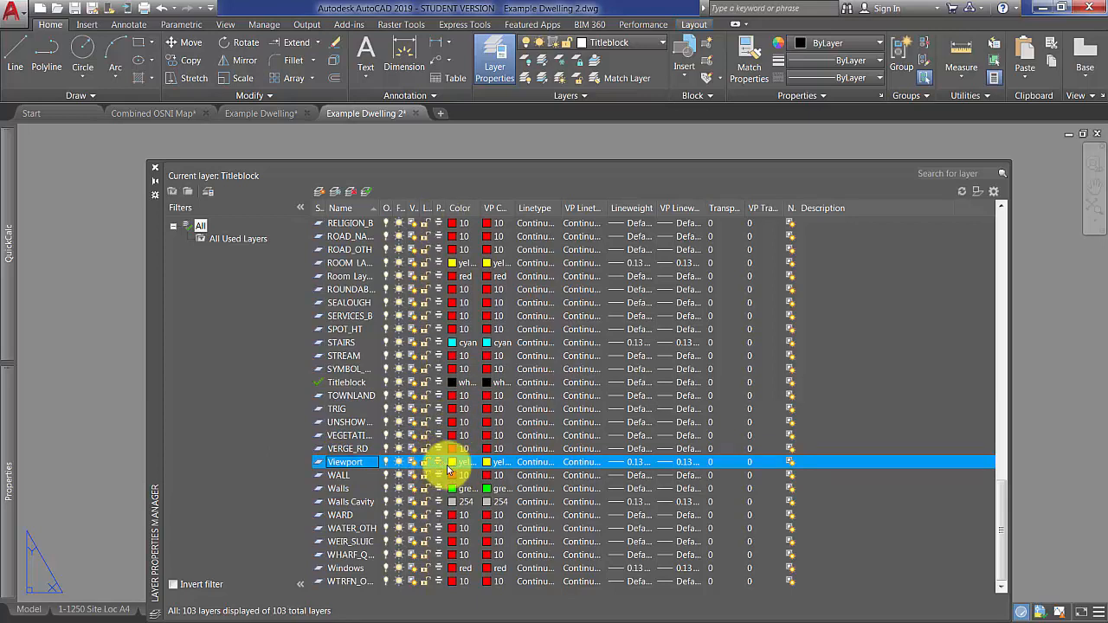
{"action": "left_click", "coordinate": [157, 168]}
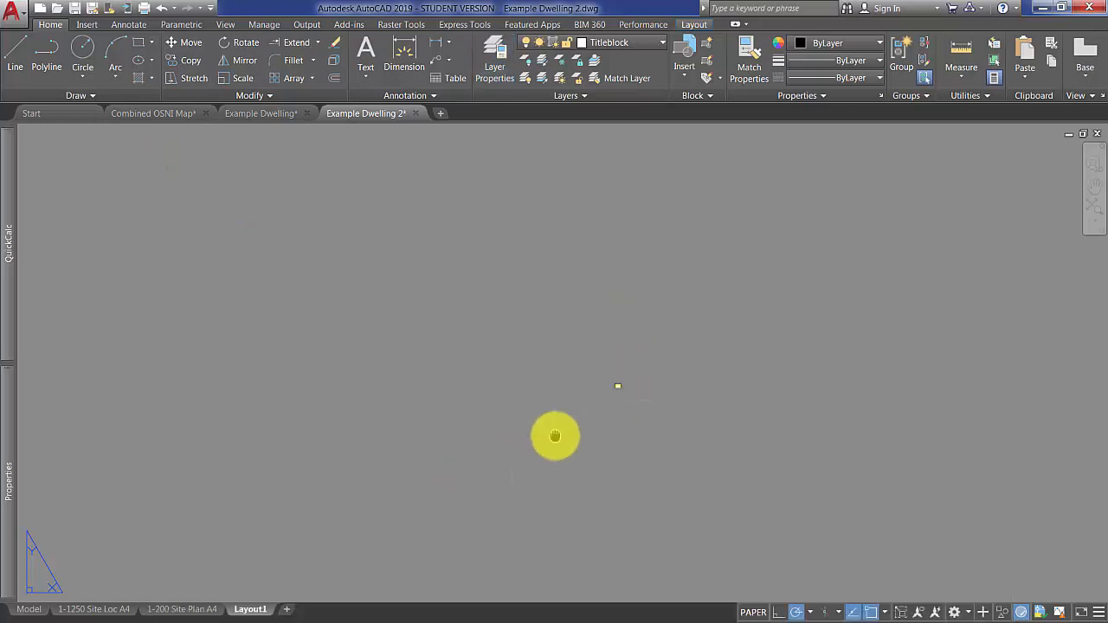
Stretch two opposite corners of the Layout1 viewport so it nearly fills the sheet's dashed printable area.
{"action": "scroll", "coordinate": [396, 446], "scroll_direction": "down", "scroll_amount": 2}
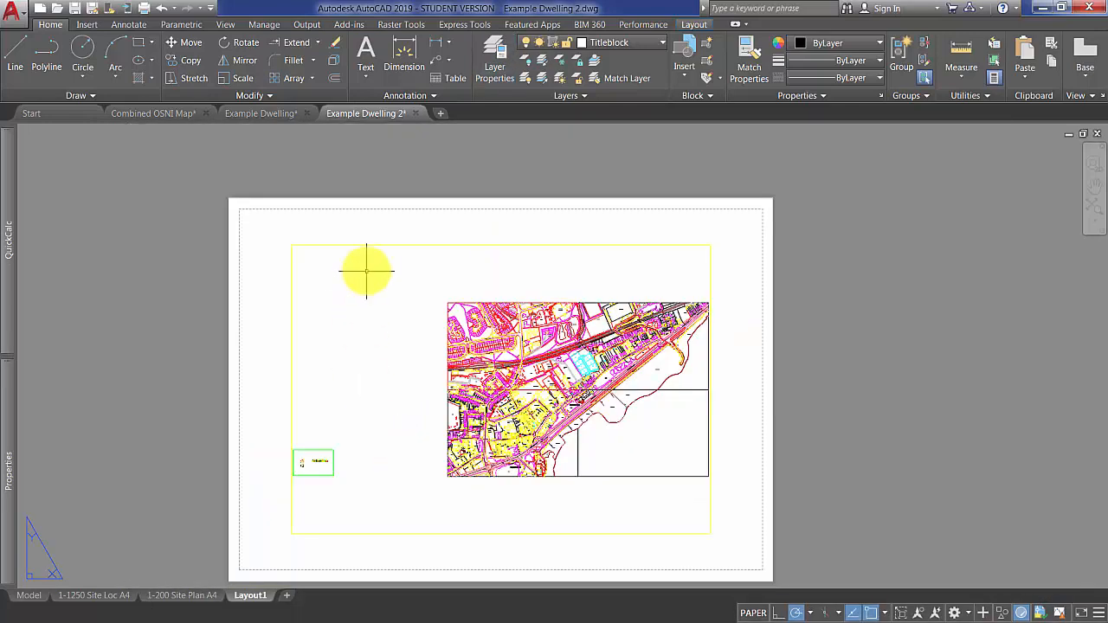
{"action": "left_click", "coordinate": [359, 245]}
{"action": "left_click", "coordinate": [292, 245]}
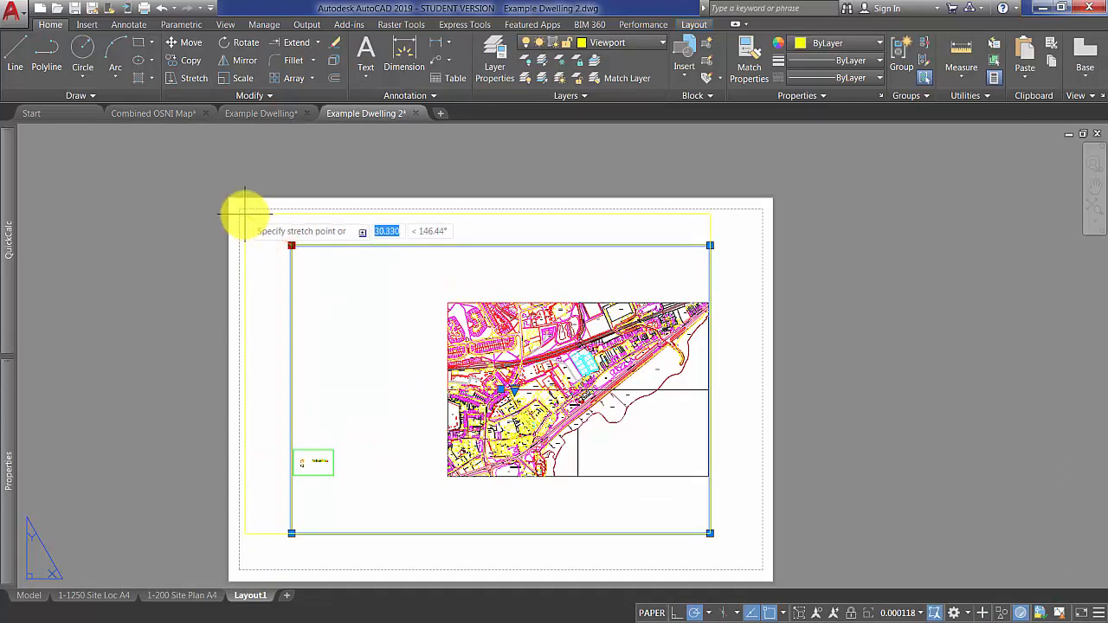
{"action": "left_click", "coordinate": [240, 213]}
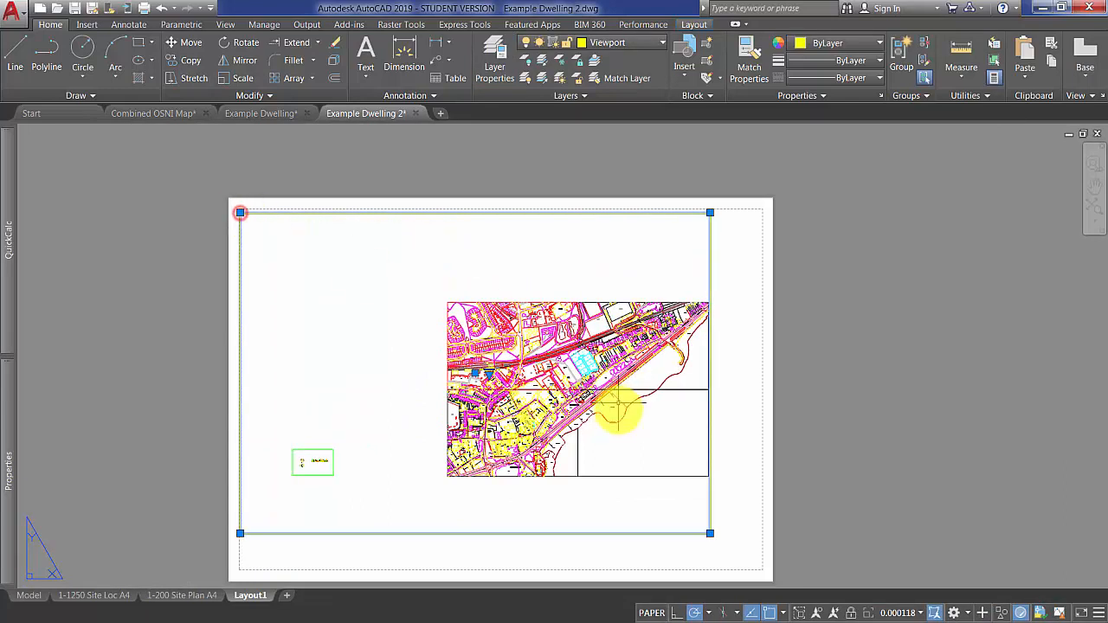
{"action": "left_click", "coordinate": [710, 533]}
{"action": "left_click", "coordinate": [760, 563]}
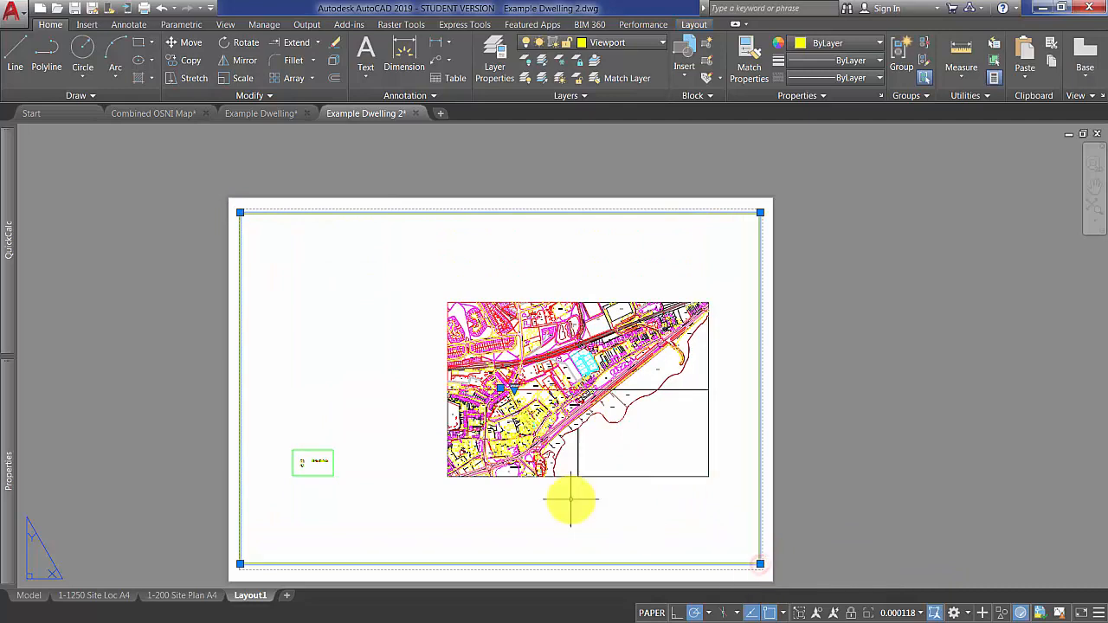
{"action": "key", "text": "Escape"}
Review the standard scales available in the viewport's properties without applying one.
{"action": "left_click", "coordinate": [790, 509]}
{"action": "left_click", "coordinate": [747, 502]}
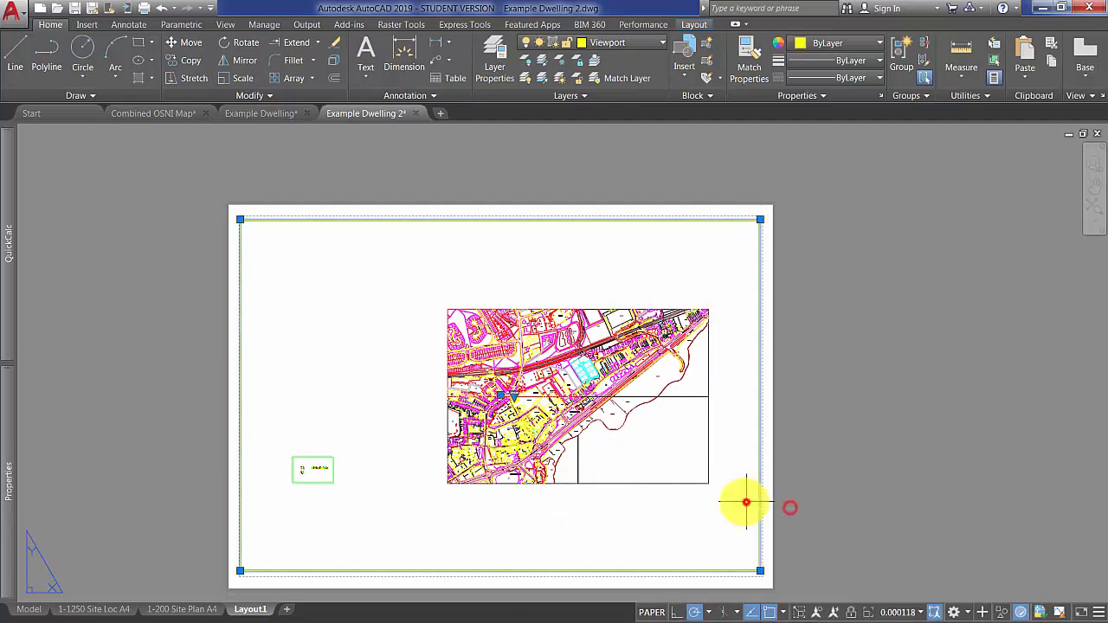
{"action": "mouse_move", "coordinate": [18, 484]}
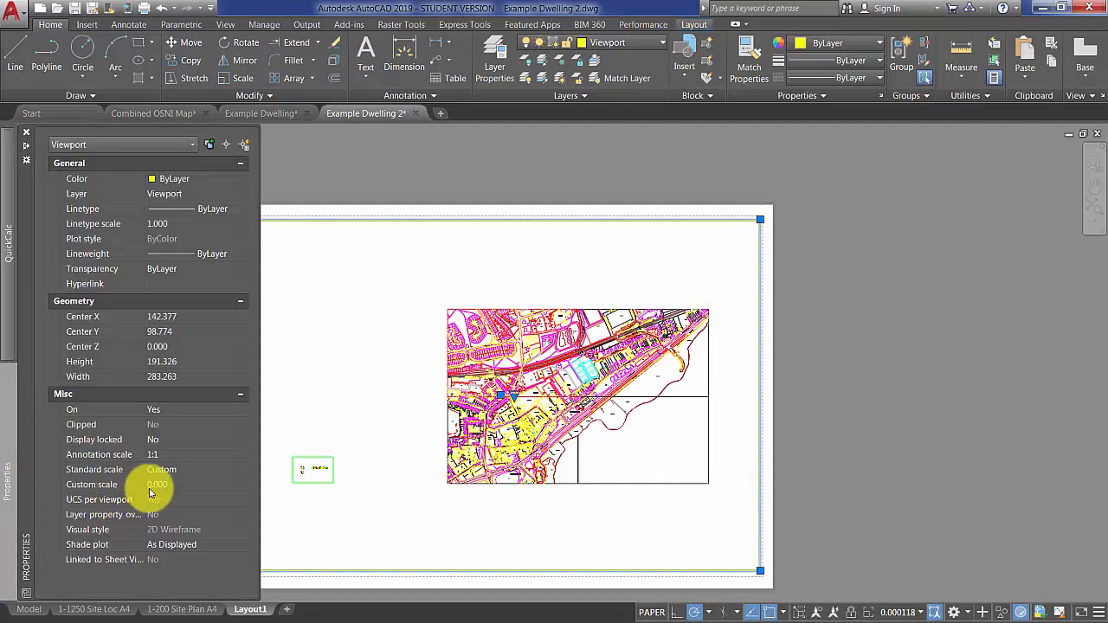
{"action": "left_click", "coordinate": [219, 469]}
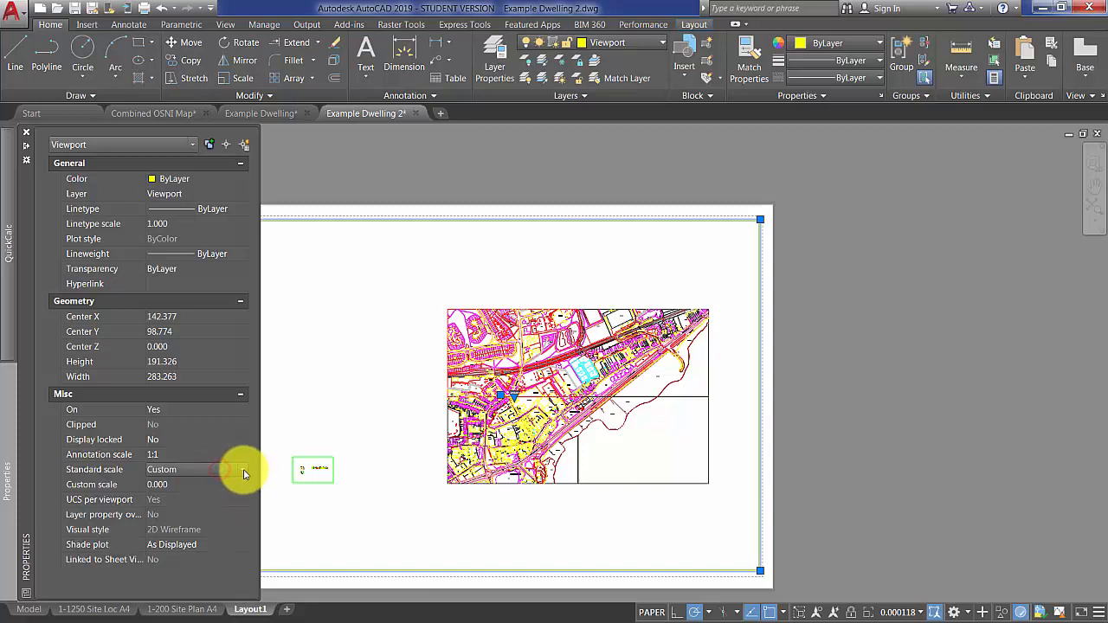
{"action": "left_click", "coordinate": [243, 472]}
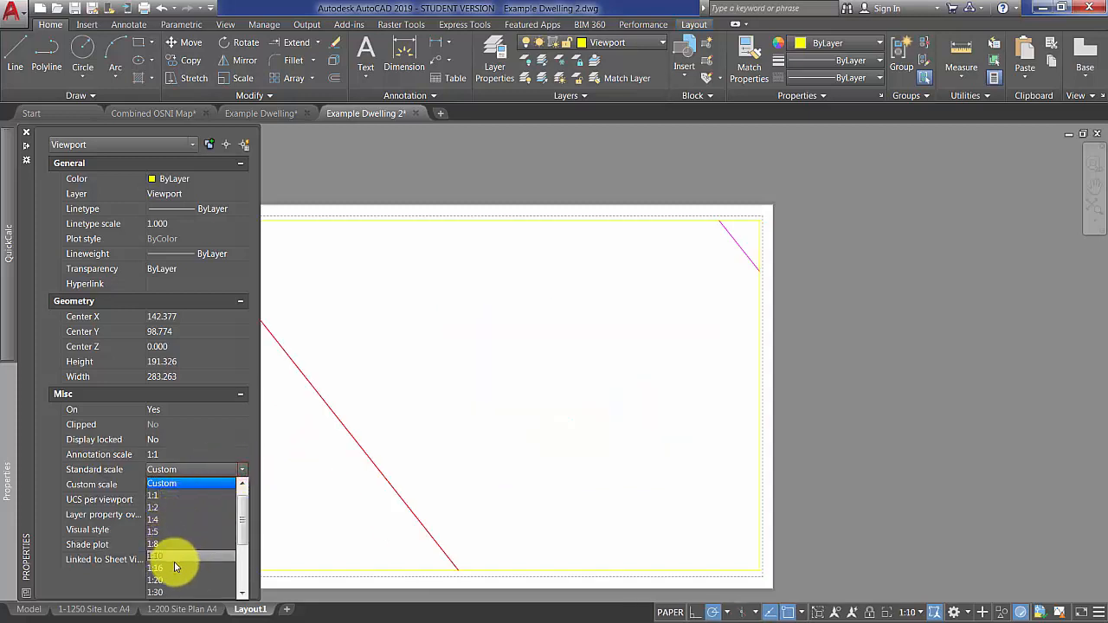
{"action": "scroll", "coordinate": [182, 554], "scroll_direction": "down", "scroll_amount": 3}
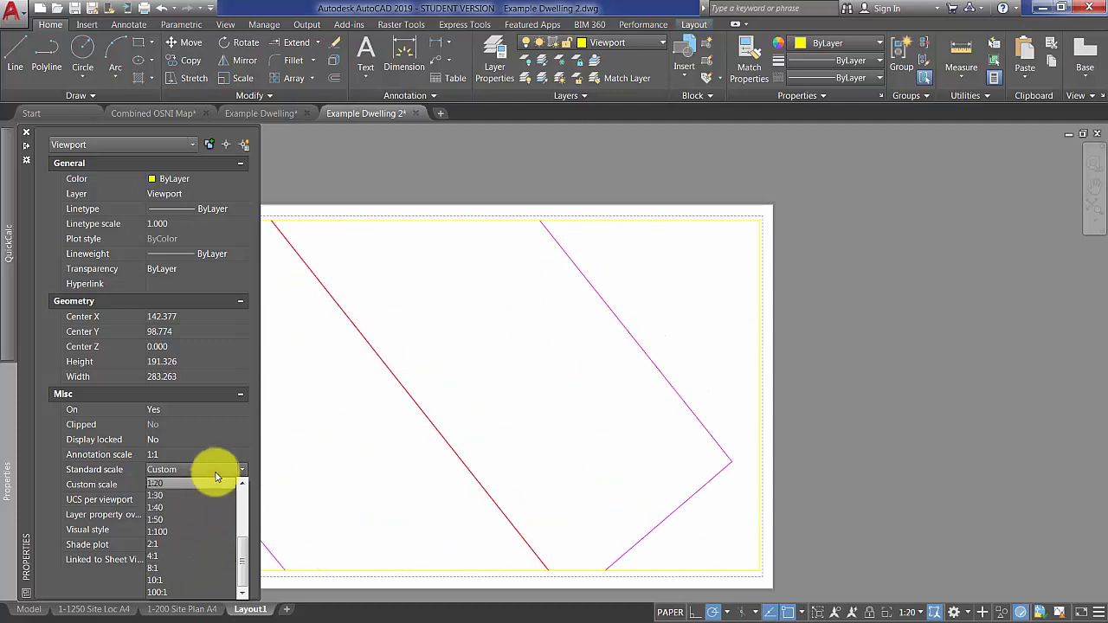
{"action": "left_click", "coordinate": [257, 460]}
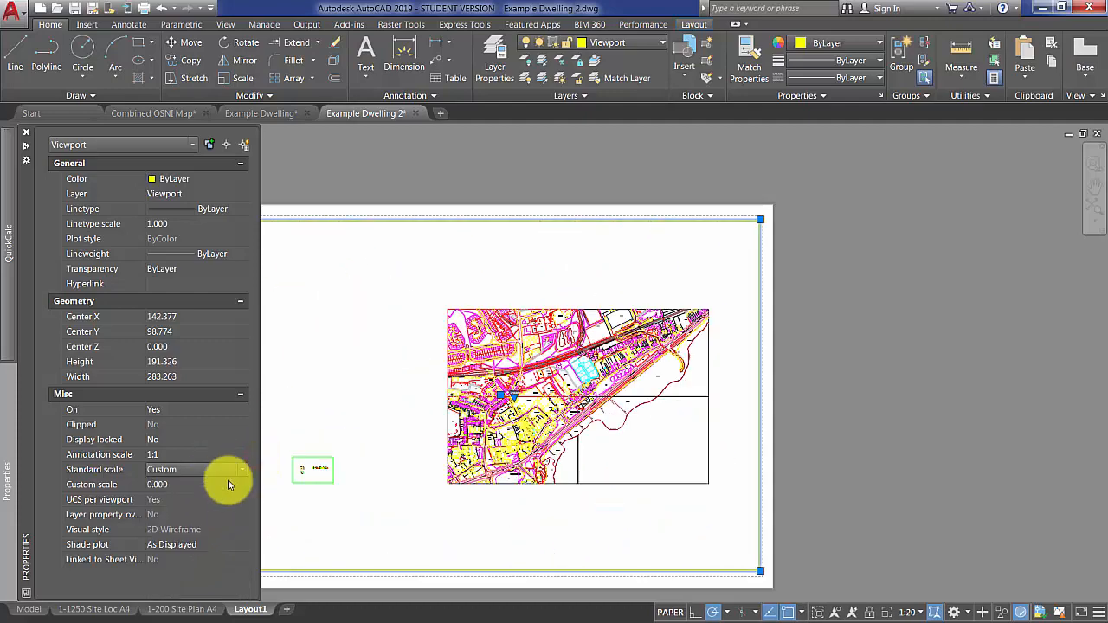
{"action": "key", "text": "ctrl+1"}
{"action": "key", "text": "Escape"}
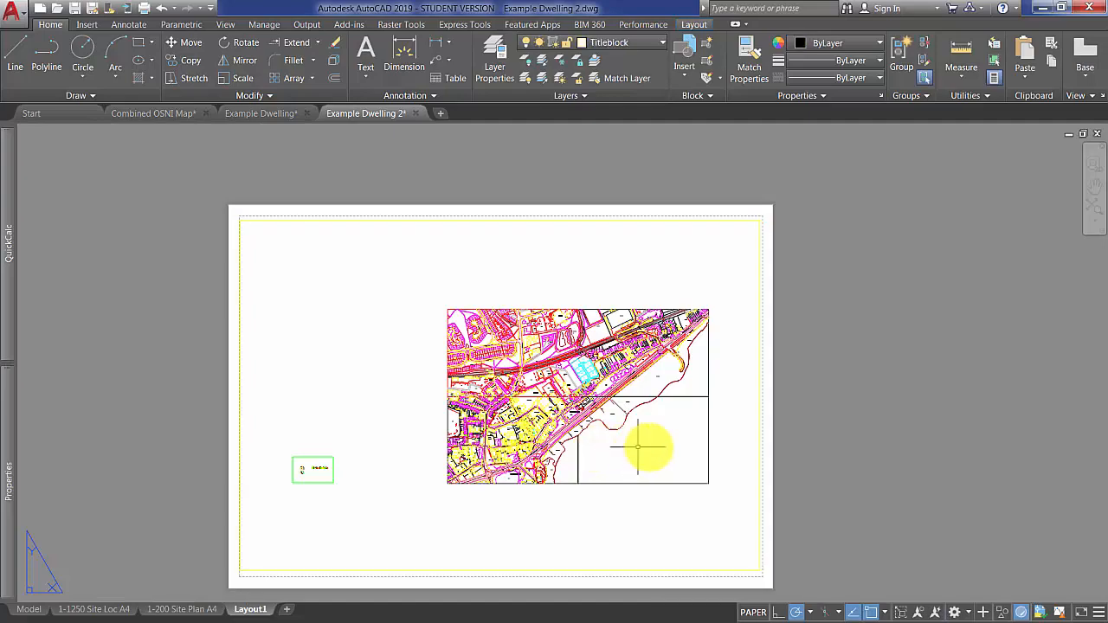
Frame the cyan housing plots inside the Layout1 viewport and return to paper space.
{"action": "double_click", "coordinate": [637, 447]}
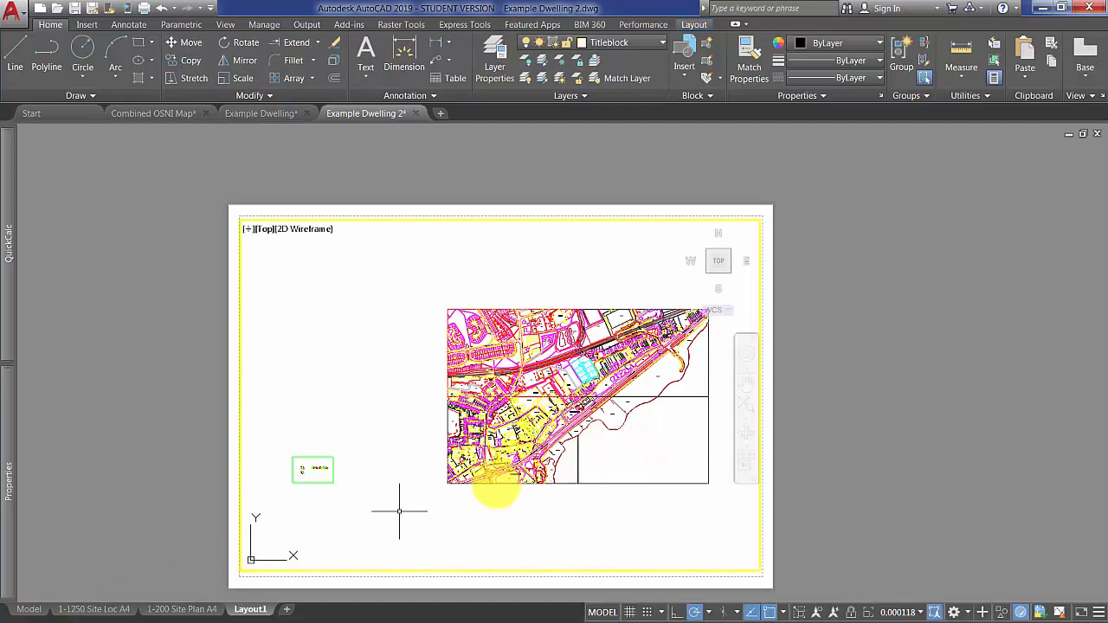
{"action": "scroll", "coordinate": [584, 383], "scroll_direction": "up", "scroll_amount": 8}
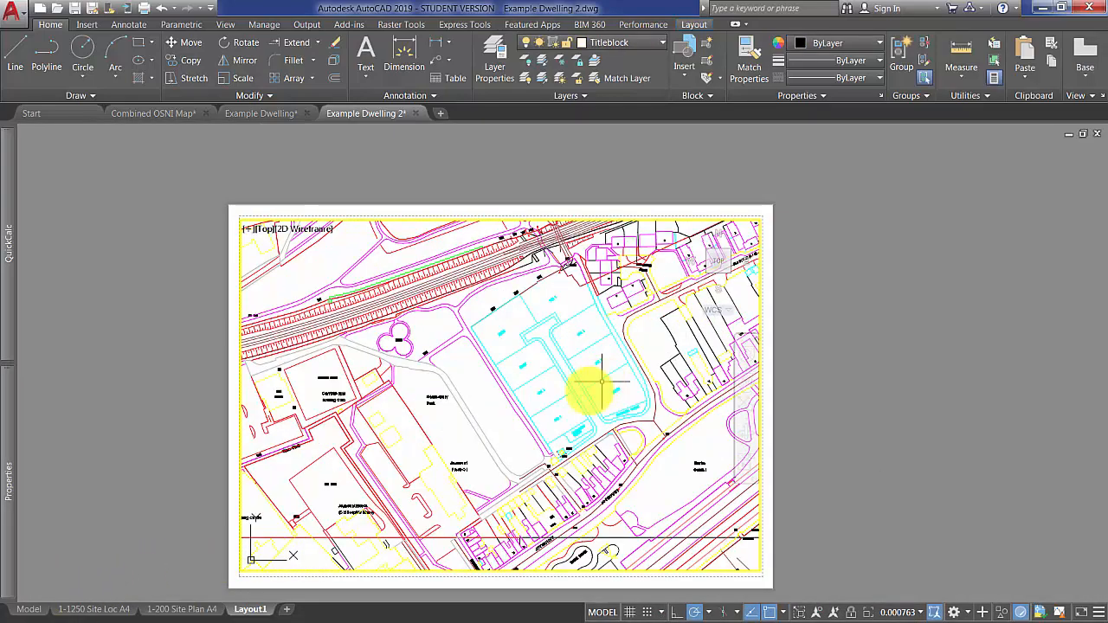
{"action": "scroll", "coordinate": [600, 381], "scroll_direction": "up", "scroll_amount": 3}
{"action": "double_click", "coordinate": [860, 375]}
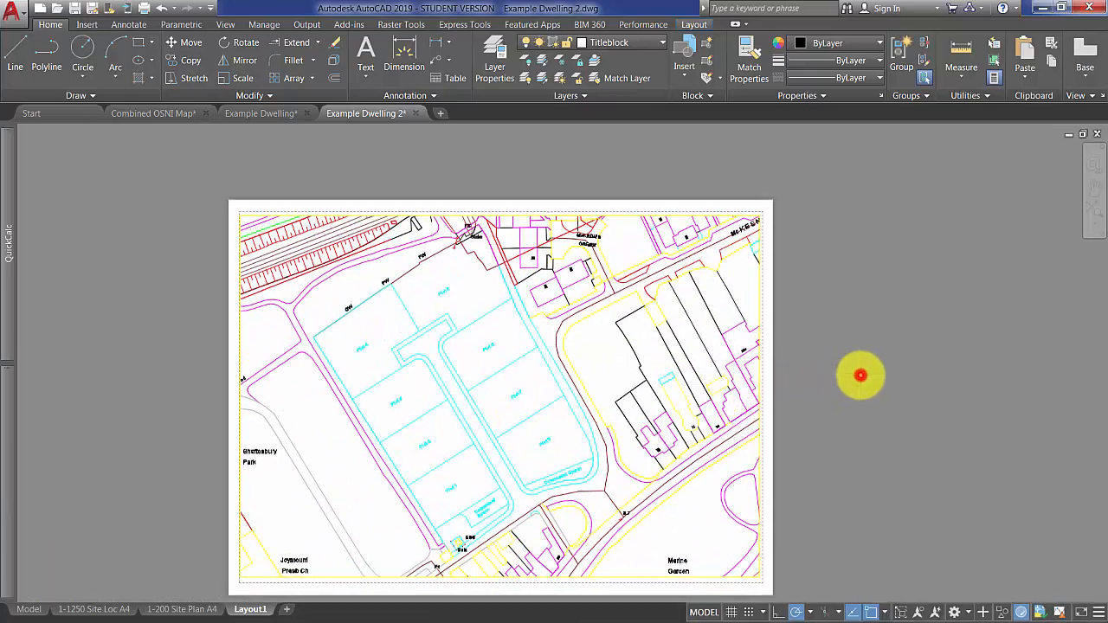
{"action": "left_click", "coordinate": [809, 437]}
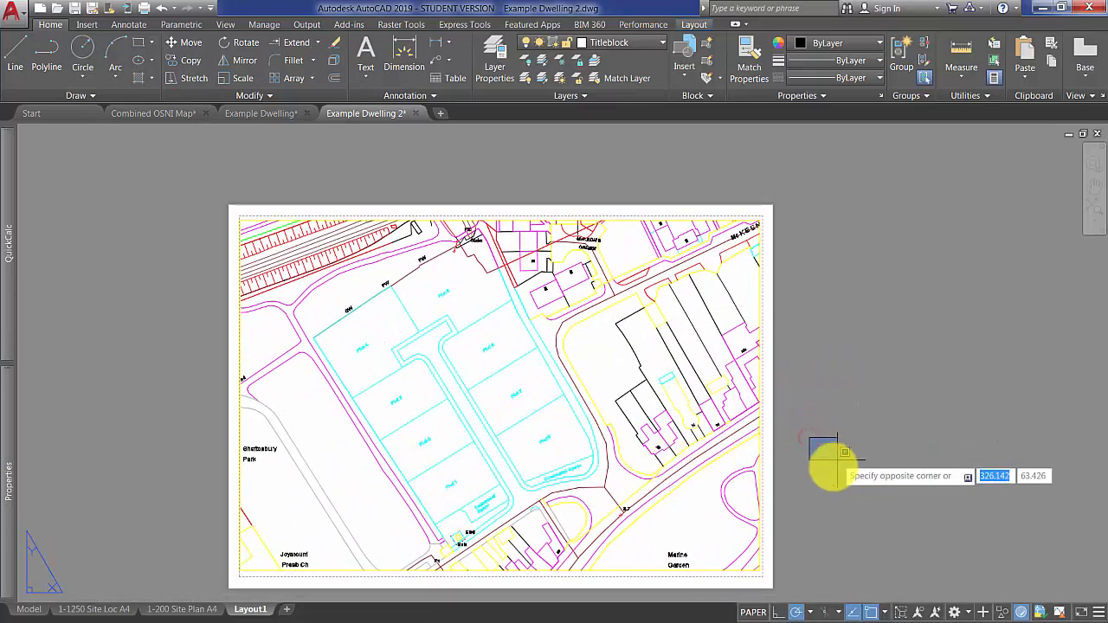
{"action": "left_click", "coordinate": [838, 456]}
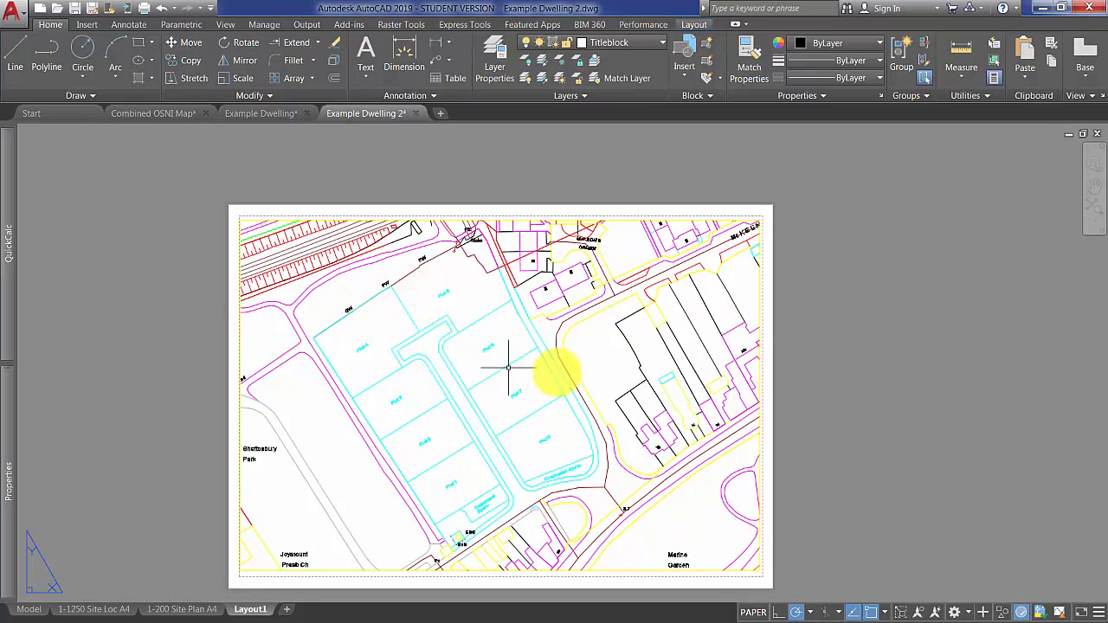
Set the Layout1 viewport's custom scale to 0.0008.
{"action": "left_click", "coordinate": [770, 350]}
{"action": "left_click", "coordinate": [753, 344]}
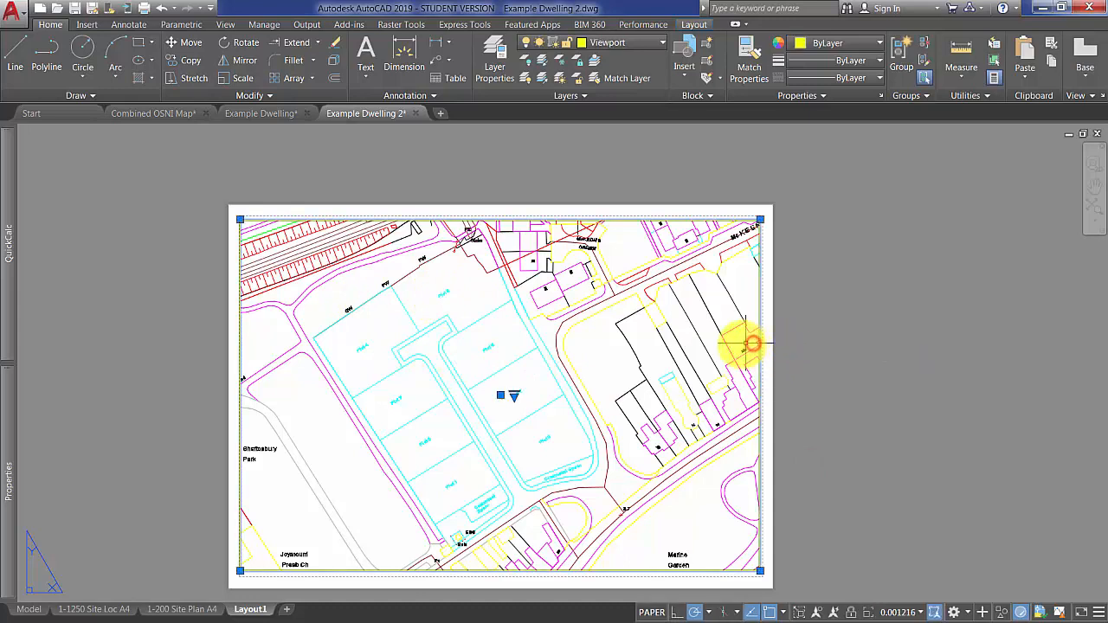
{"action": "mouse_move", "coordinate": [11, 489]}
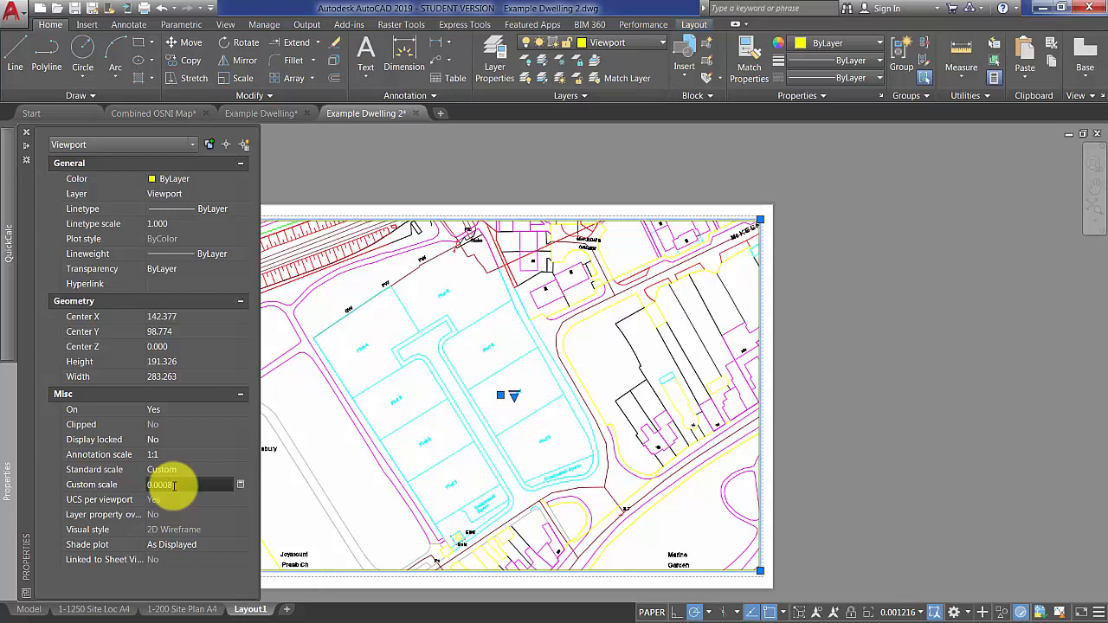
{"action": "key", "text": "Return"}
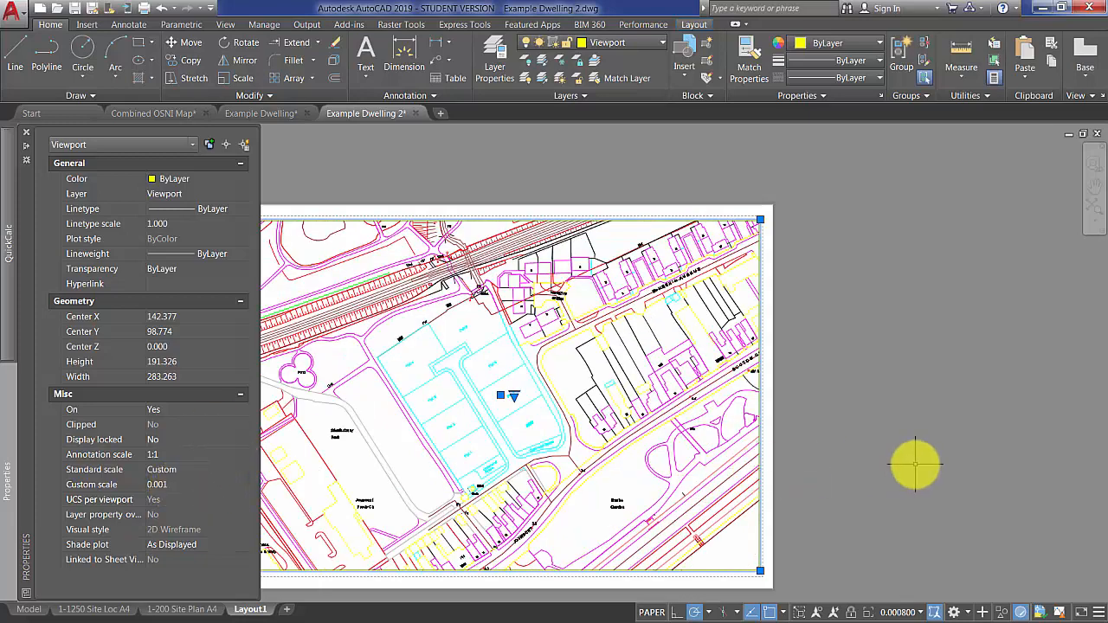
{"action": "key", "text": "Escape"}
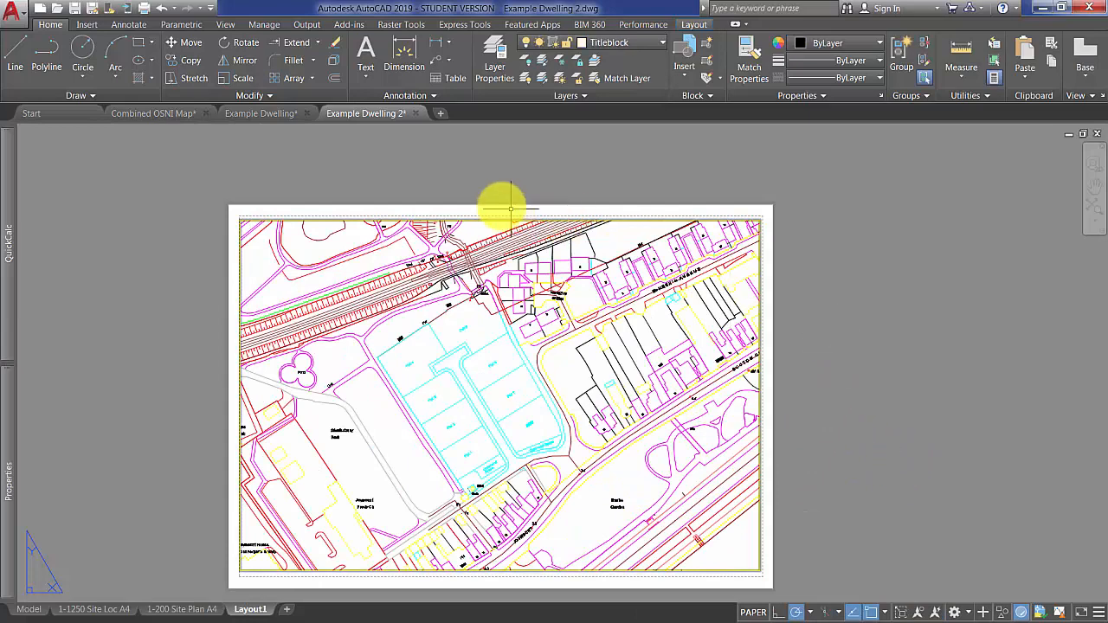
Modify the Layout1 page setup to use the CutePDF Writer plotter with portrait orientation.
{"action": "left_click", "coordinate": [306, 26]}
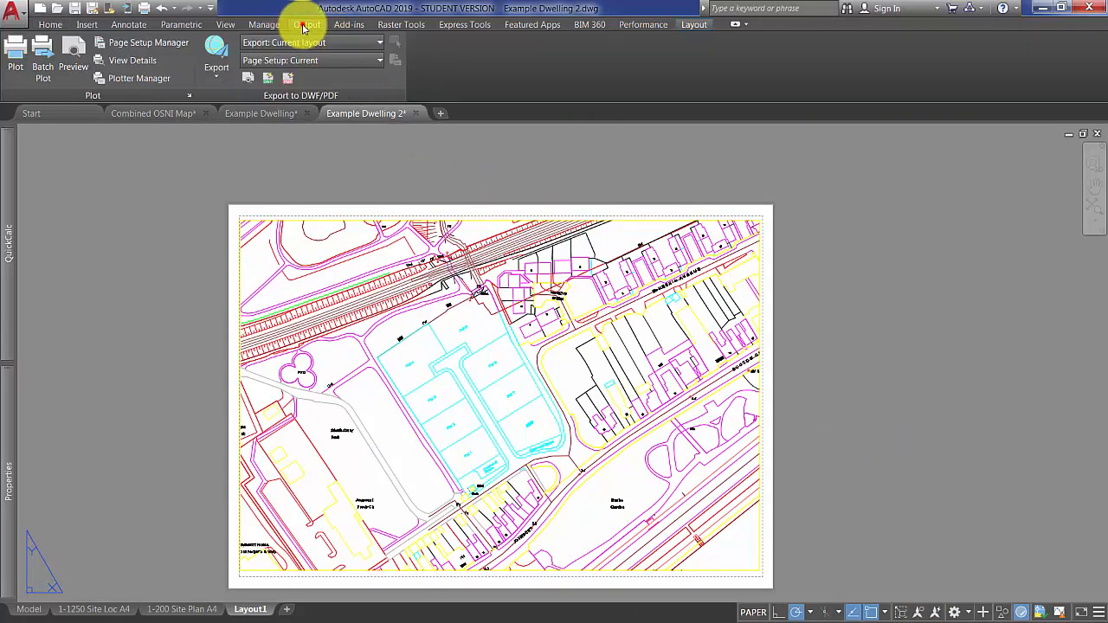
{"action": "left_click", "coordinate": [173, 45]}
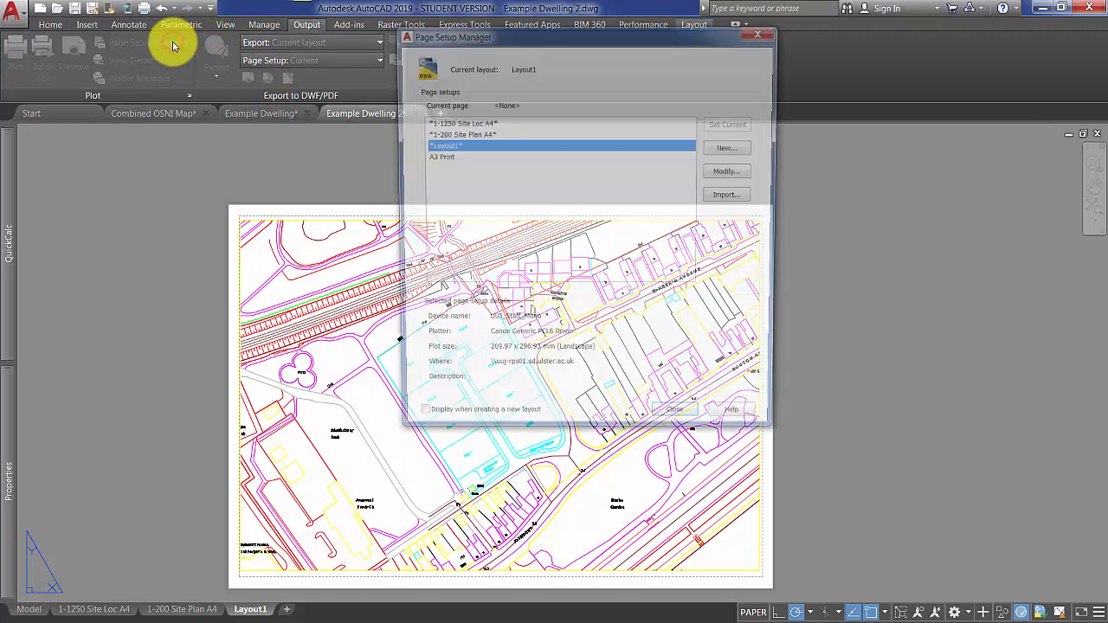
{"action": "left_click", "coordinate": [733, 173]}
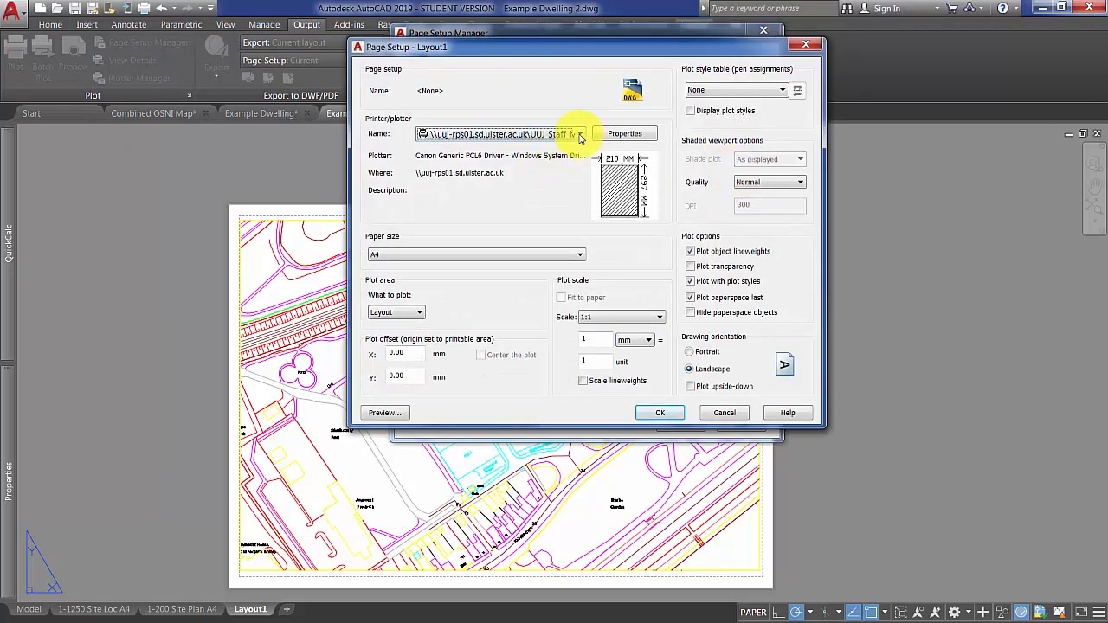
{"action": "left_click", "coordinate": [579, 136]}
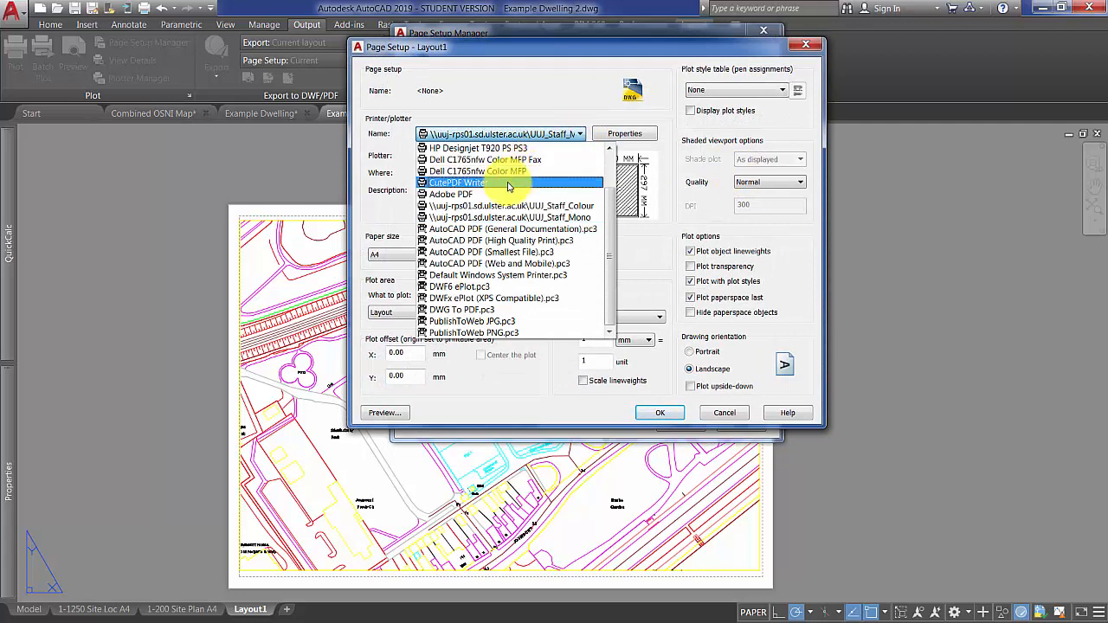
{"action": "left_click", "coordinate": [508, 183]}
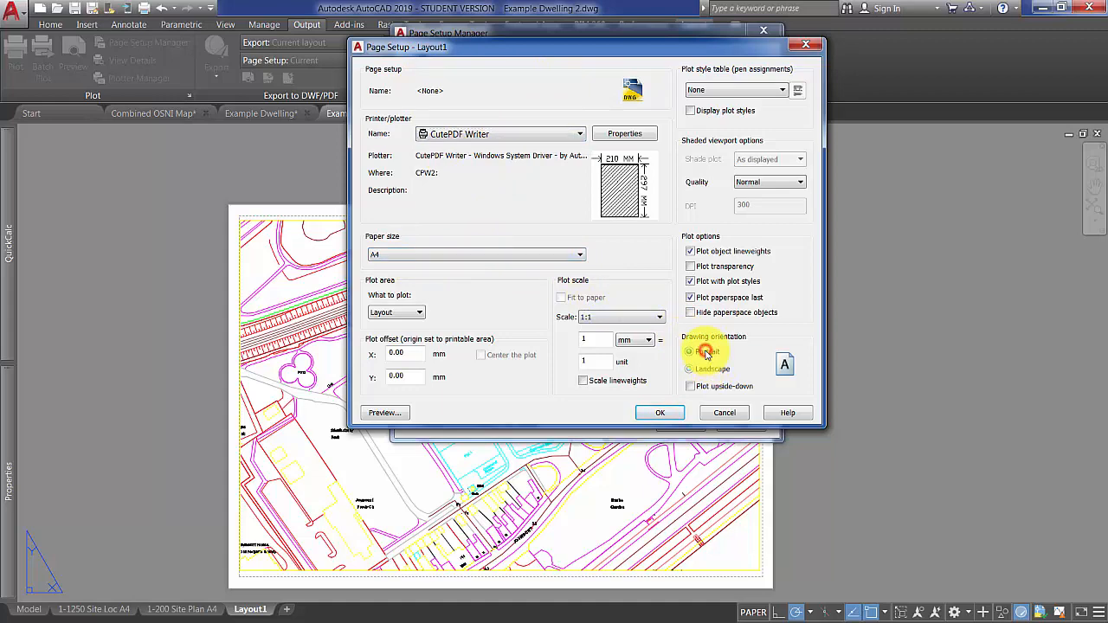
{"action": "left_click", "coordinate": [663, 413]}
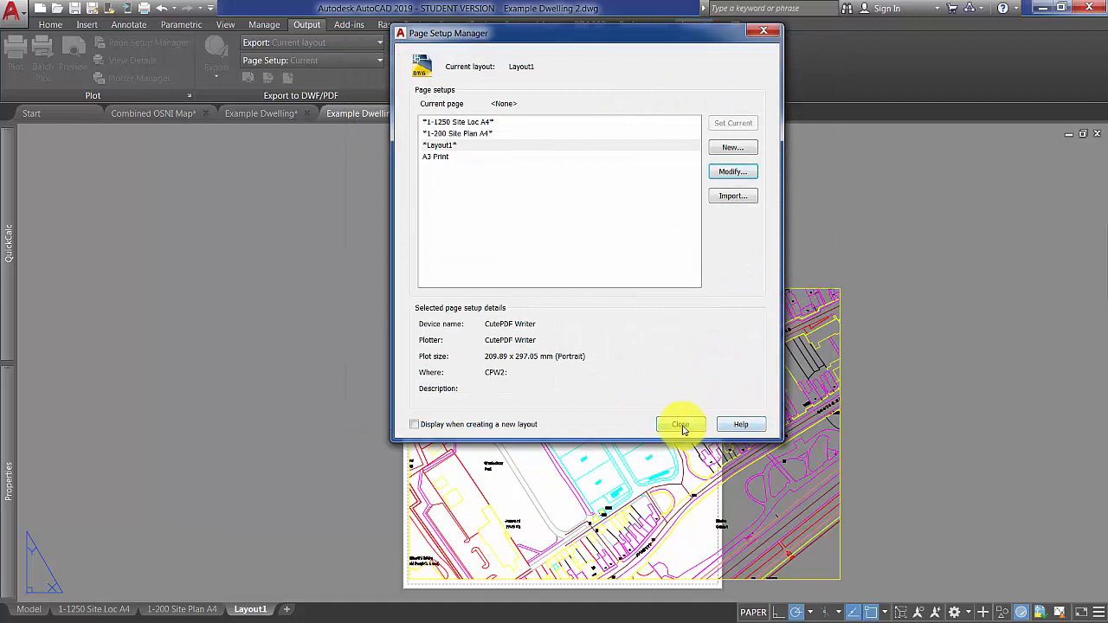
{"action": "left_click", "coordinate": [682, 424]}
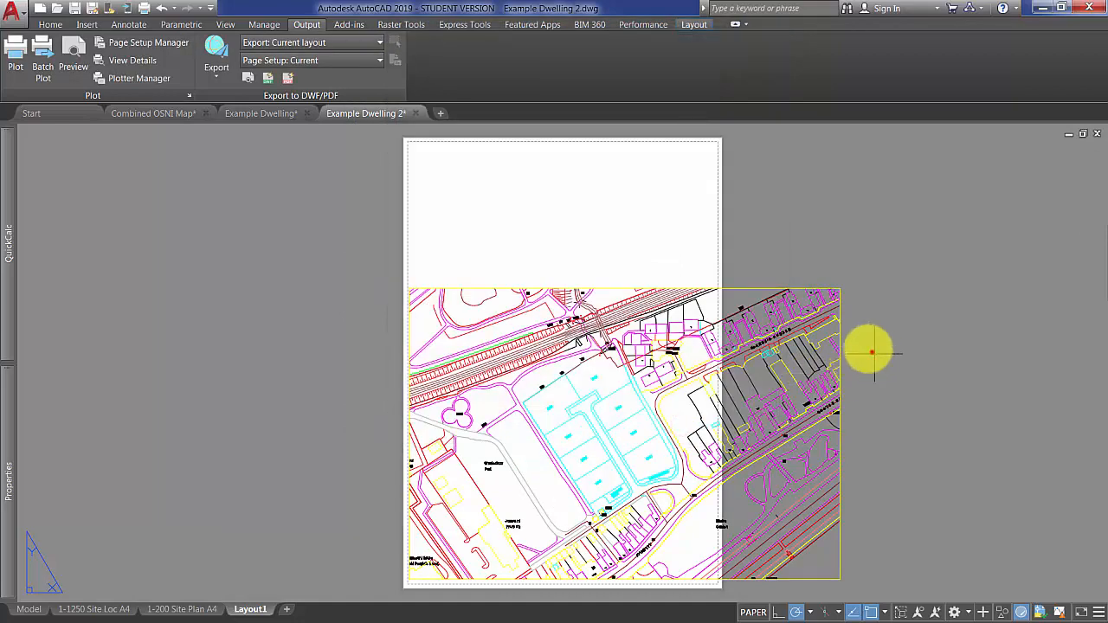
Stretch the viewport to fit the portrait sheet's printable area, leaving a blank strip along the sheet's lower edge.
{"action": "left_click_drag", "start_coordinate": [872, 352], "coordinate": [821, 289]}
{"action": "left_click", "coordinate": [841, 288]}
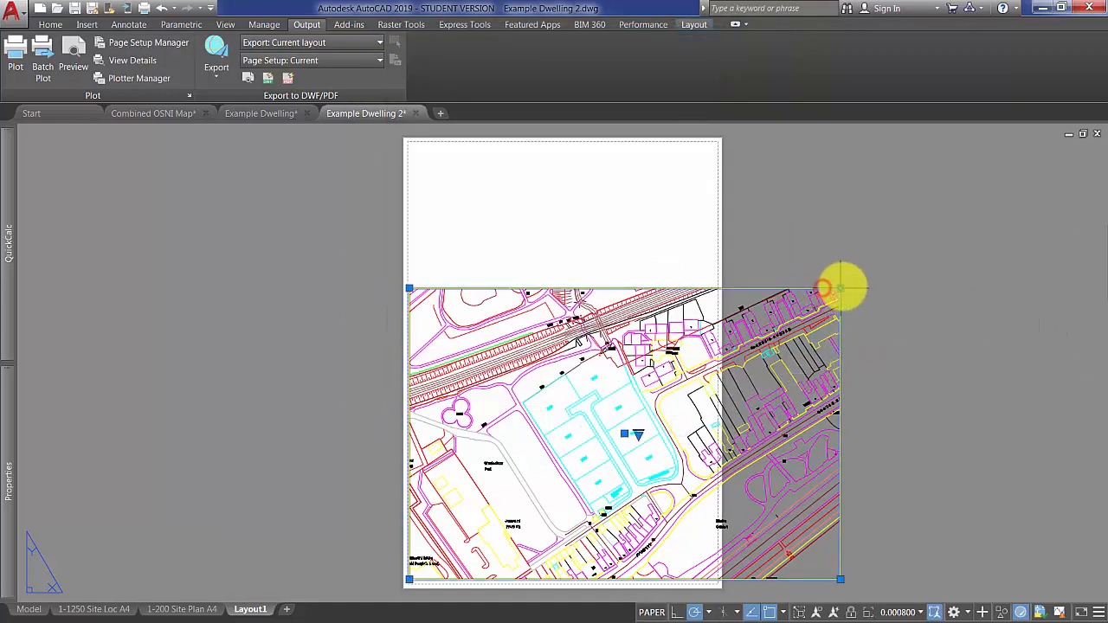
{"action": "left_click", "coordinate": [714, 145]}
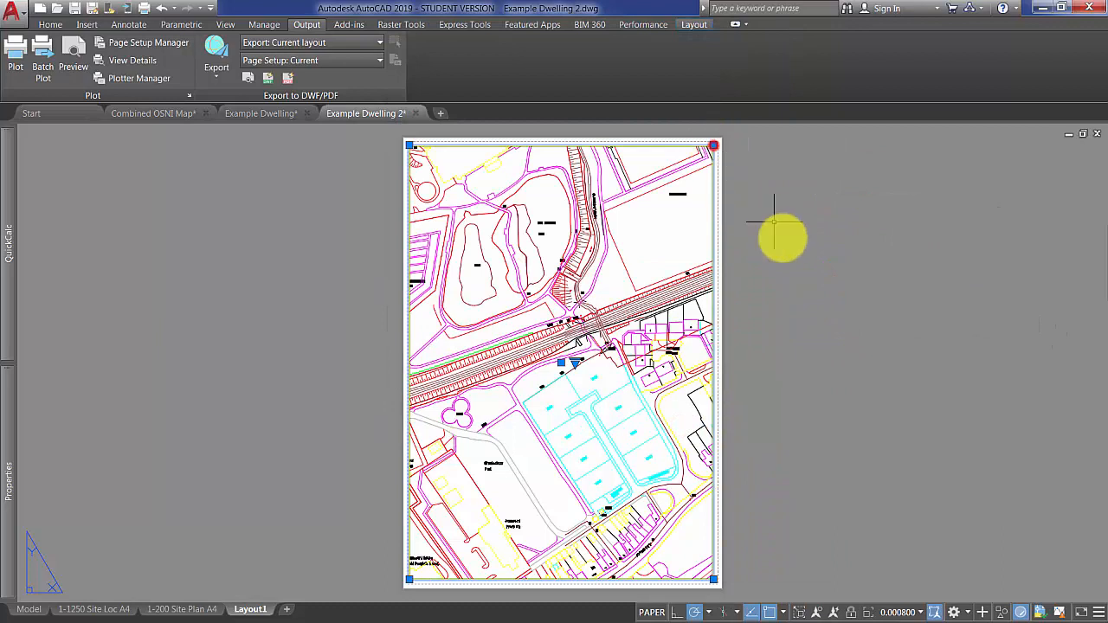
{"action": "left_click", "coordinate": [714, 579]}
{"action": "left_click", "coordinate": [713, 539]}
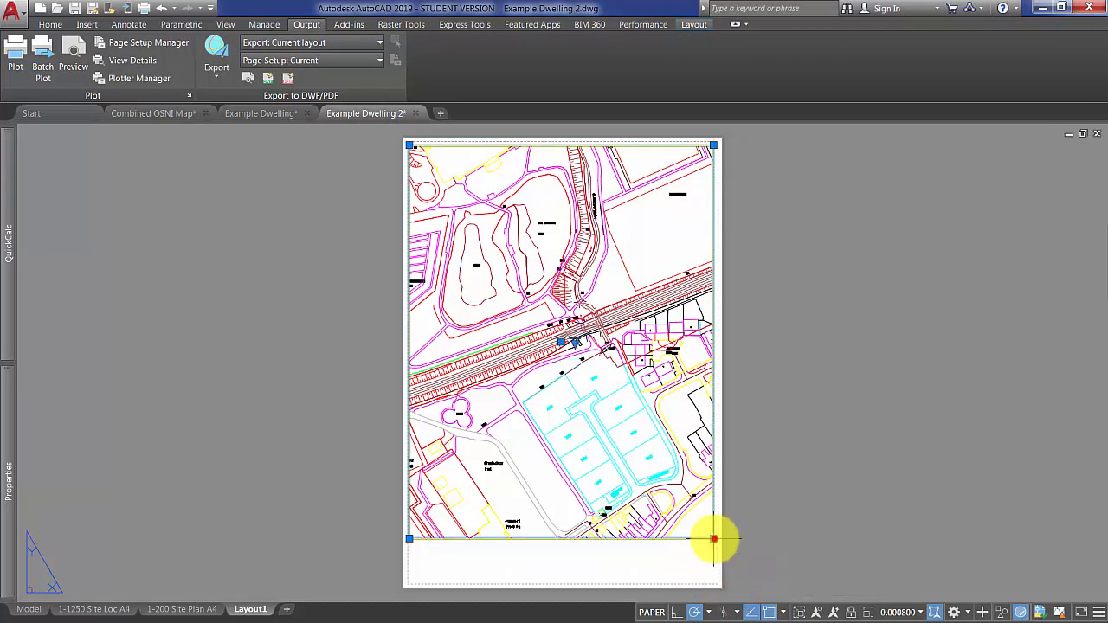
{"action": "key", "text": "Escape"}
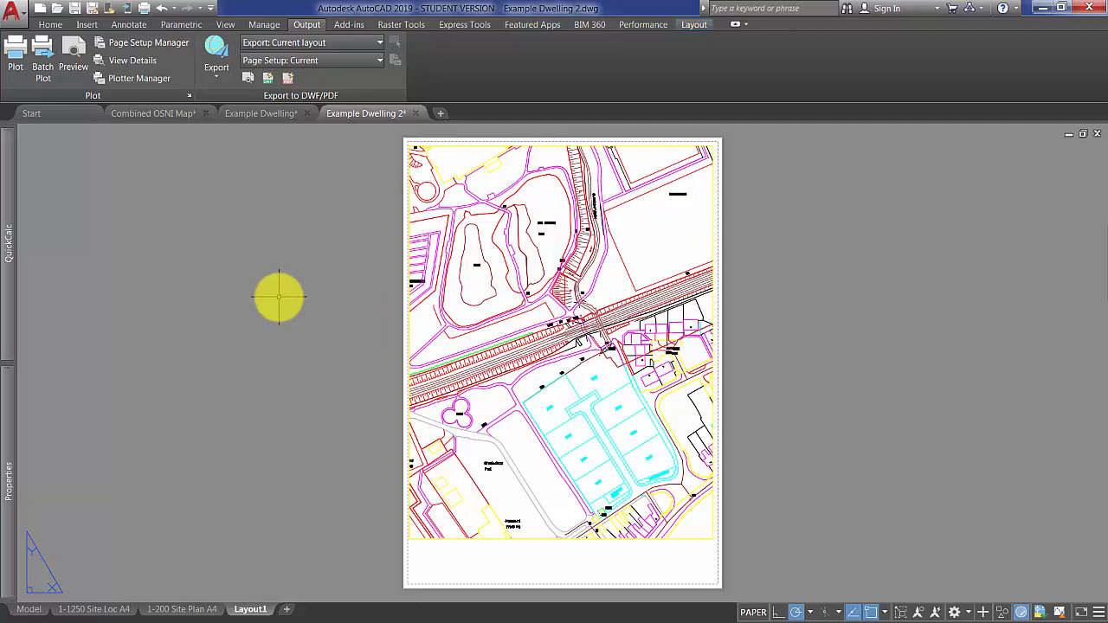
Examine the rotated map in the Example Dwelling drawing, returning to Example Dwelling 2 when done.
{"action": "left_click", "coordinate": [264, 114]}
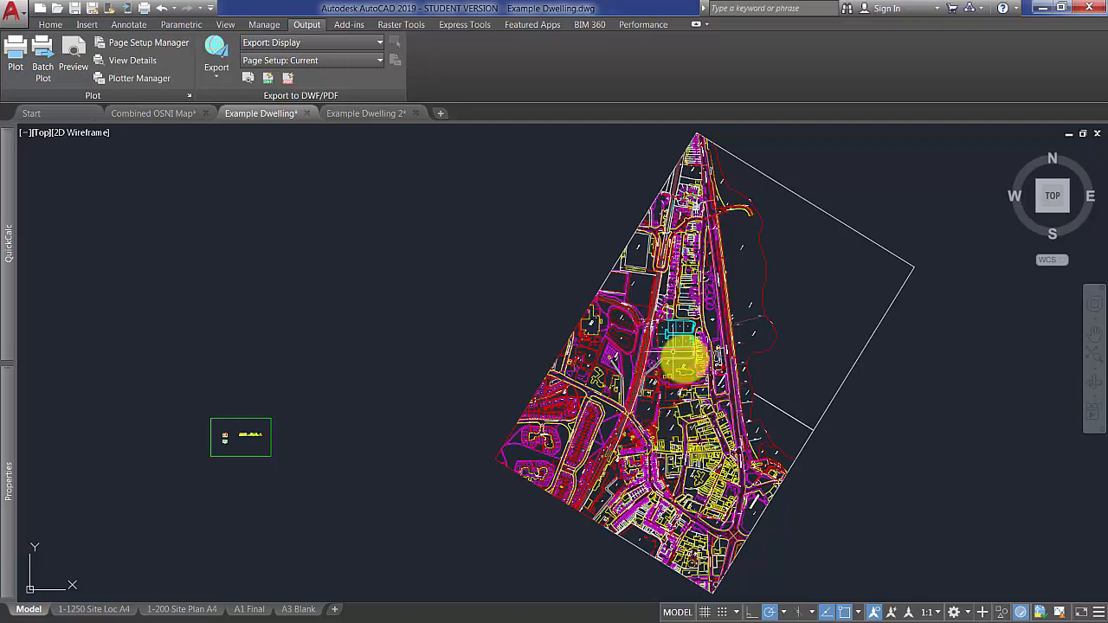
{"action": "left_click", "coordinate": [682, 340]}
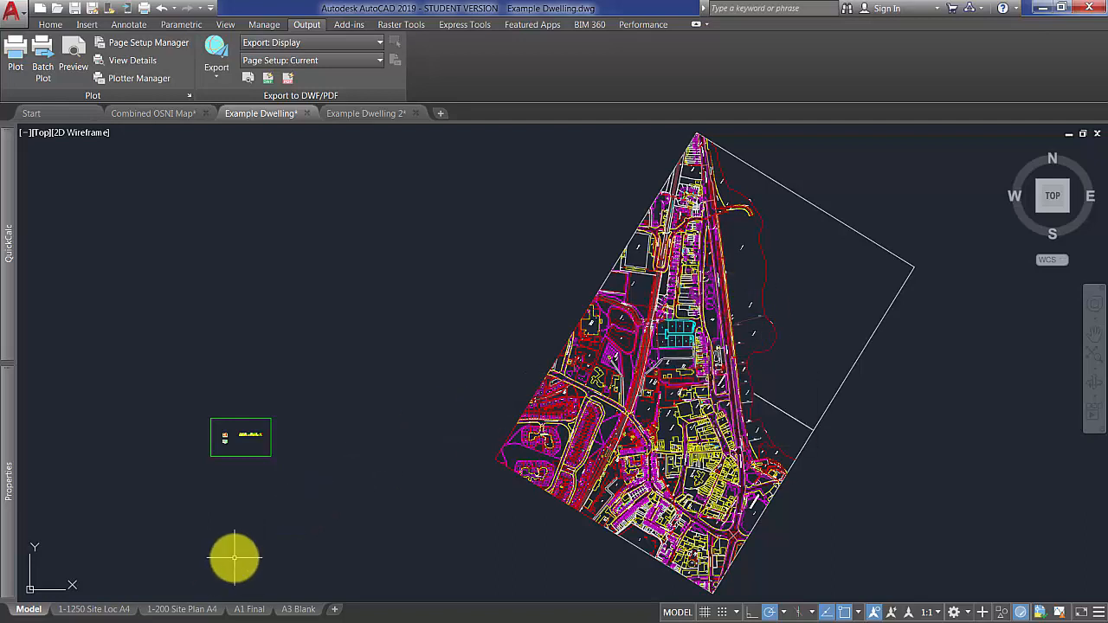
{"action": "left_click", "coordinate": [378, 115]}
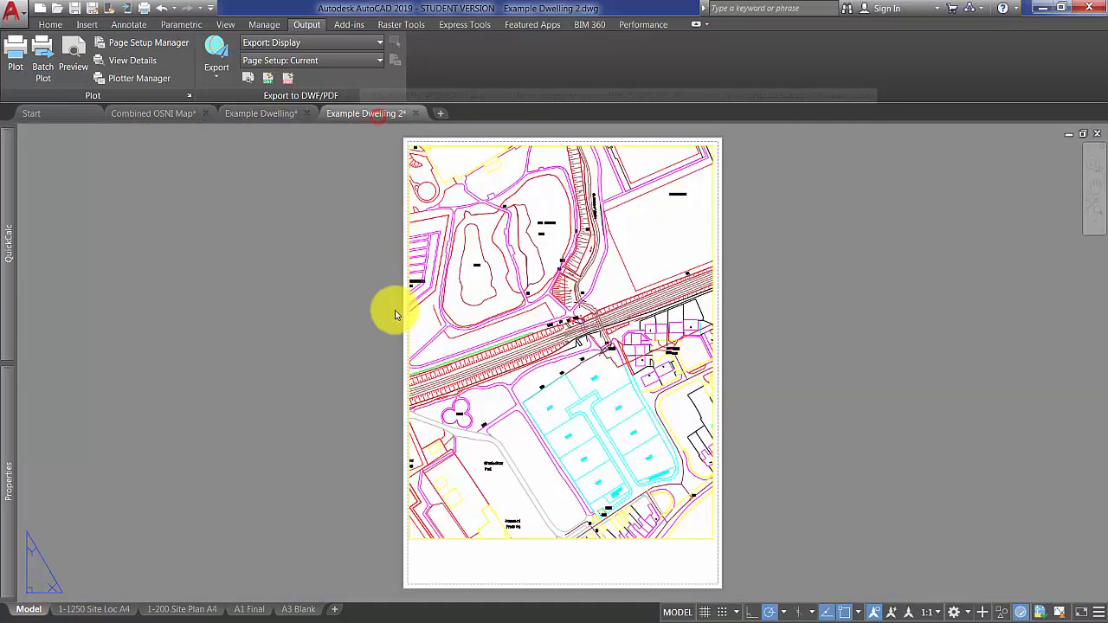
In model space, draw a vertical line about 52300 long upward from the western end of the boundary between Plots 3 and 4.
{"action": "left_click", "coordinate": [28, 610]}
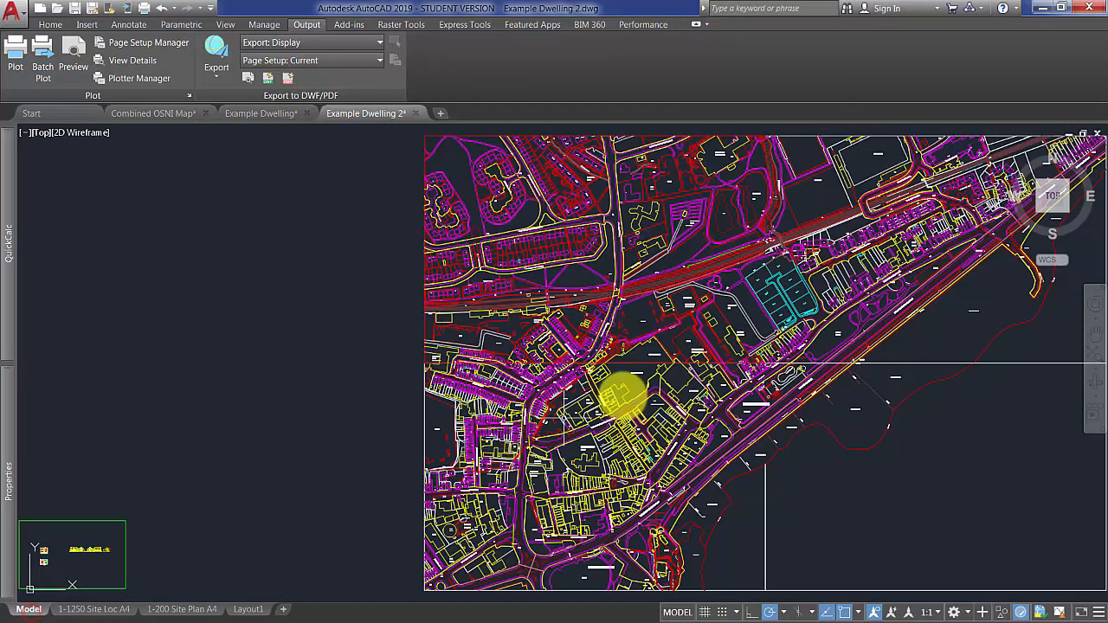
{"action": "scroll", "coordinate": [812, 346], "scroll_direction": "down", "scroll_amount": 2}
{"action": "scroll", "coordinate": [648, 383], "scroll_direction": "down", "scroll_amount": 1}
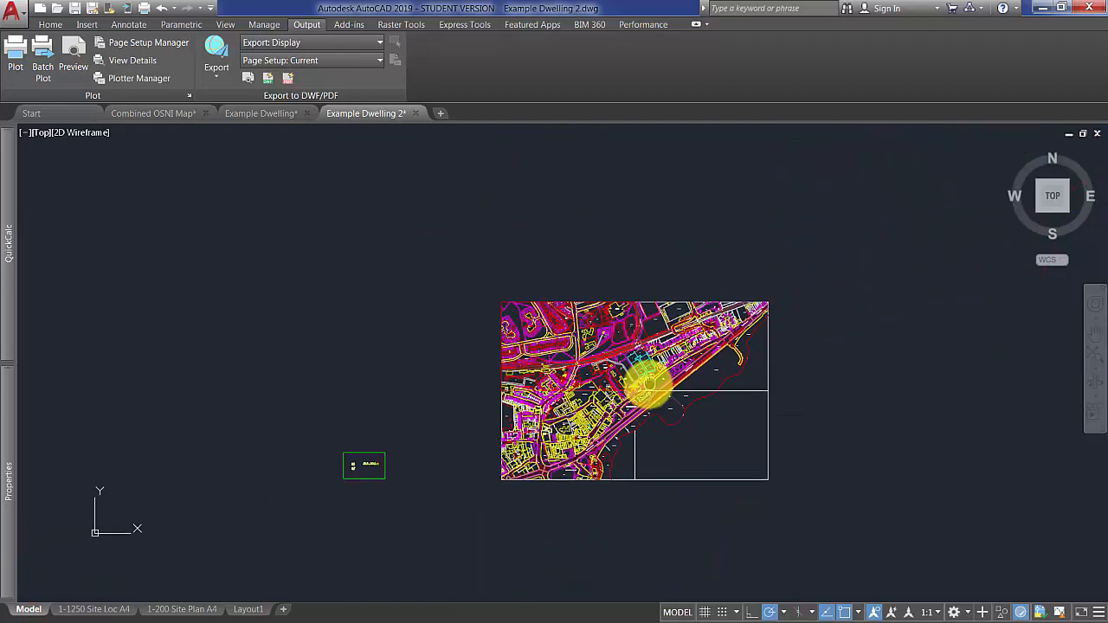
{"action": "scroll", "coordinate": [663, 347], "scroll_direction": "up", "scroll_amount": 1}
{"action": "scroll", "coordinate": [555, 400], "scroll_direction": "up", "scroll_amount": 4}
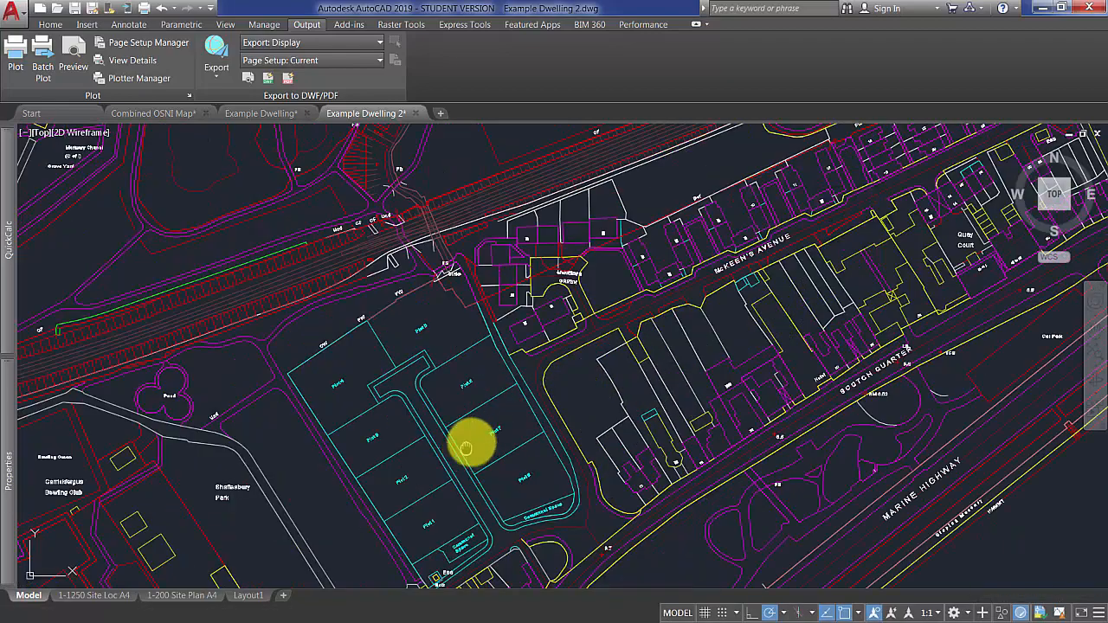
{"action": "scroll", "coordinate": [470, 441], "scroll_direction": "up", "scroll_amount": 1}
{"action": "scroll", "coordinate": [401, 401], "scroll_direction": "up", "scroll_amount": 4}
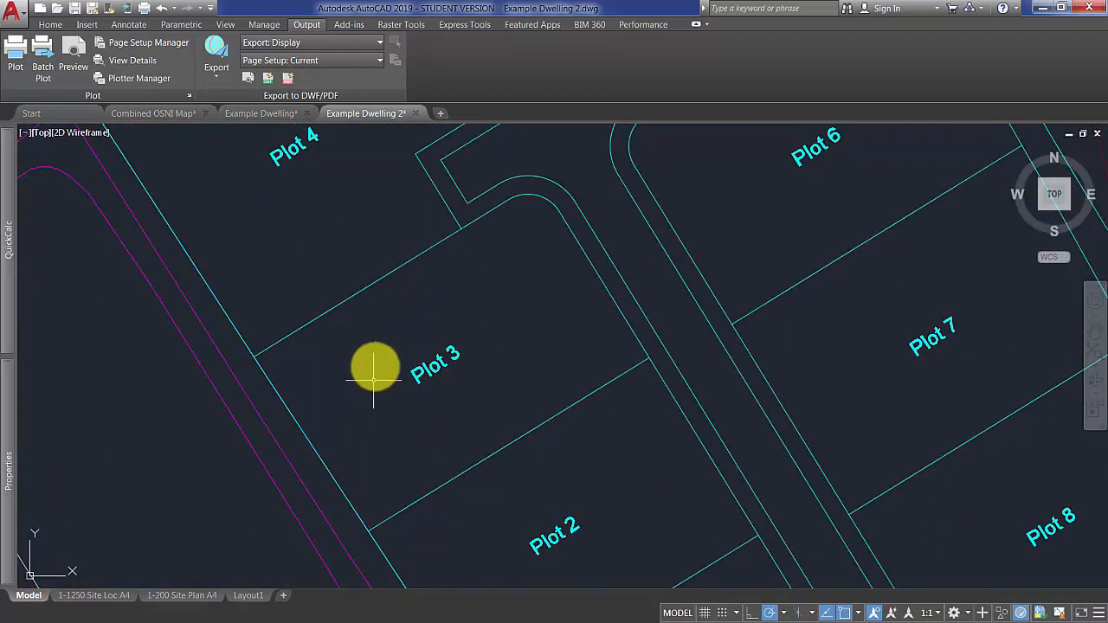
{"action": "left_click", "coordinate": [50, 25]}
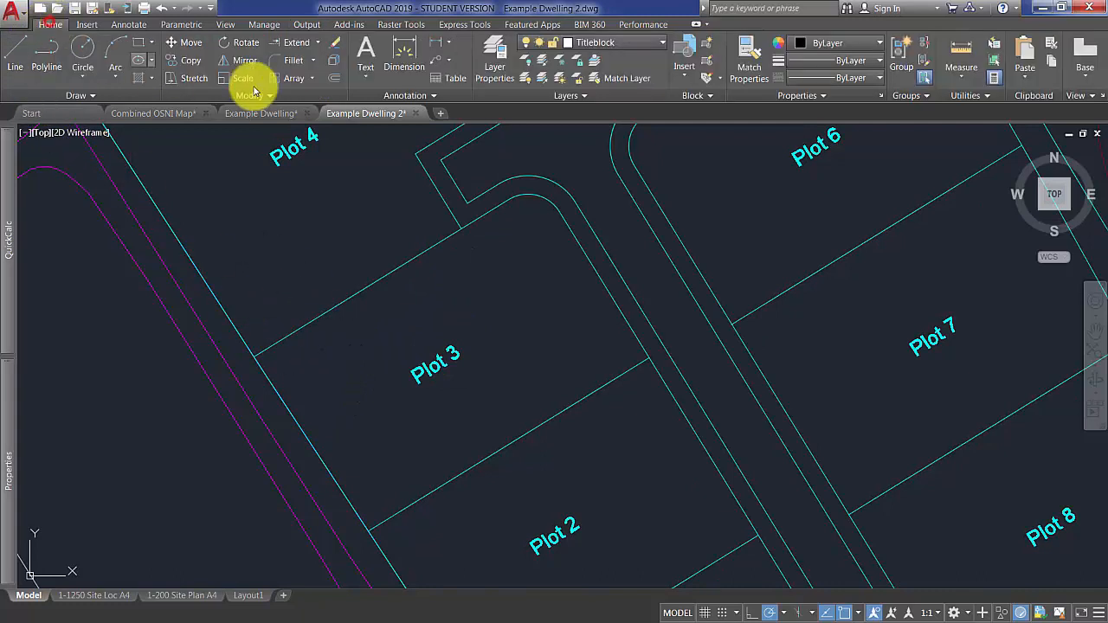
{"action": "left_click", "coordinate": [16, 55]}
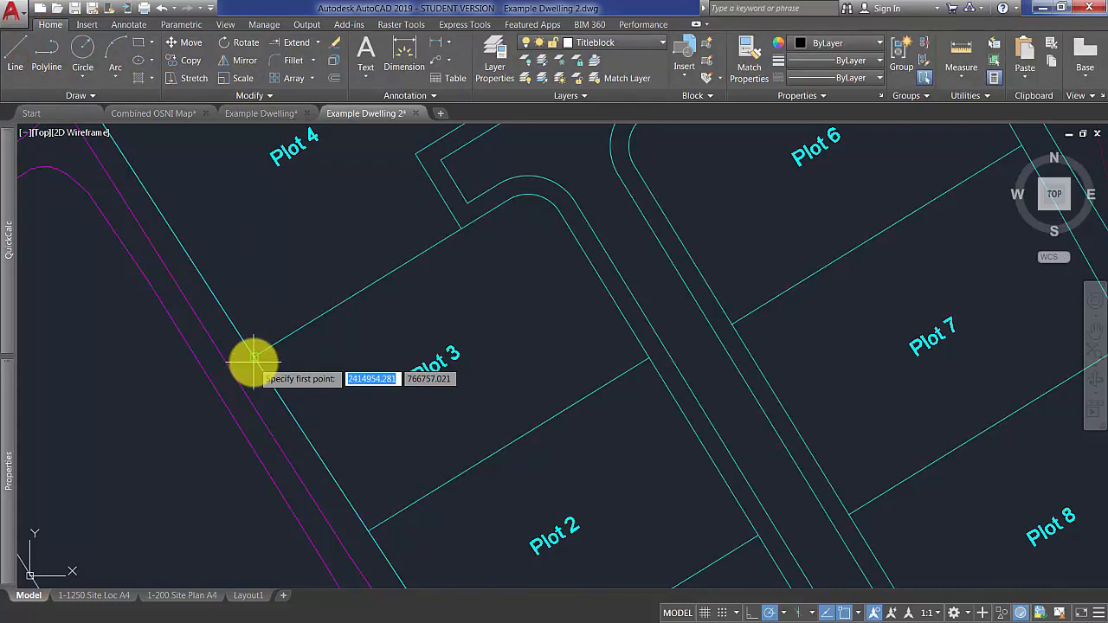
{"action": "left_click", "coordinate": [254, 356]}
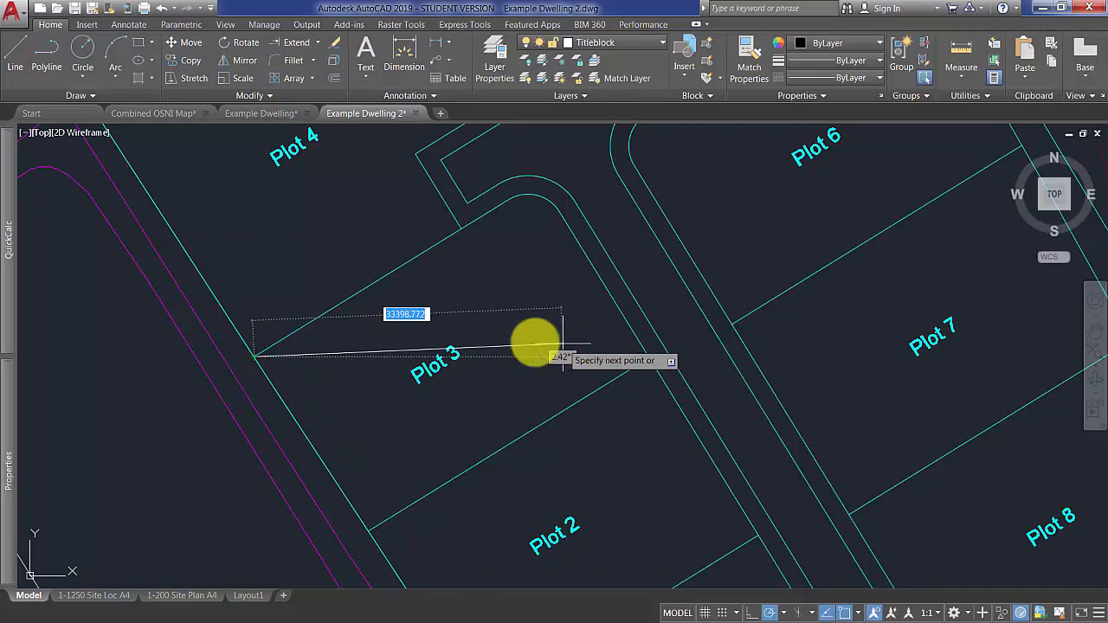
{"action": "scroll", "coordinate": [297, 342], "scroll_direction": "down", "scroll_amount": 4}
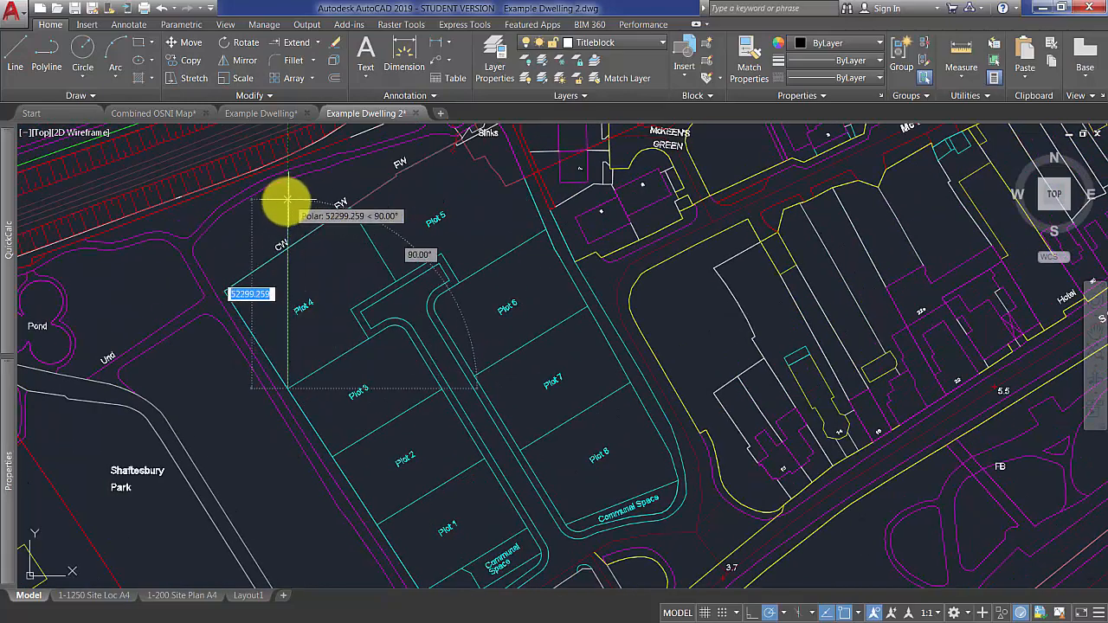
{"action": "left_click", "coordinate": [289, 200]}
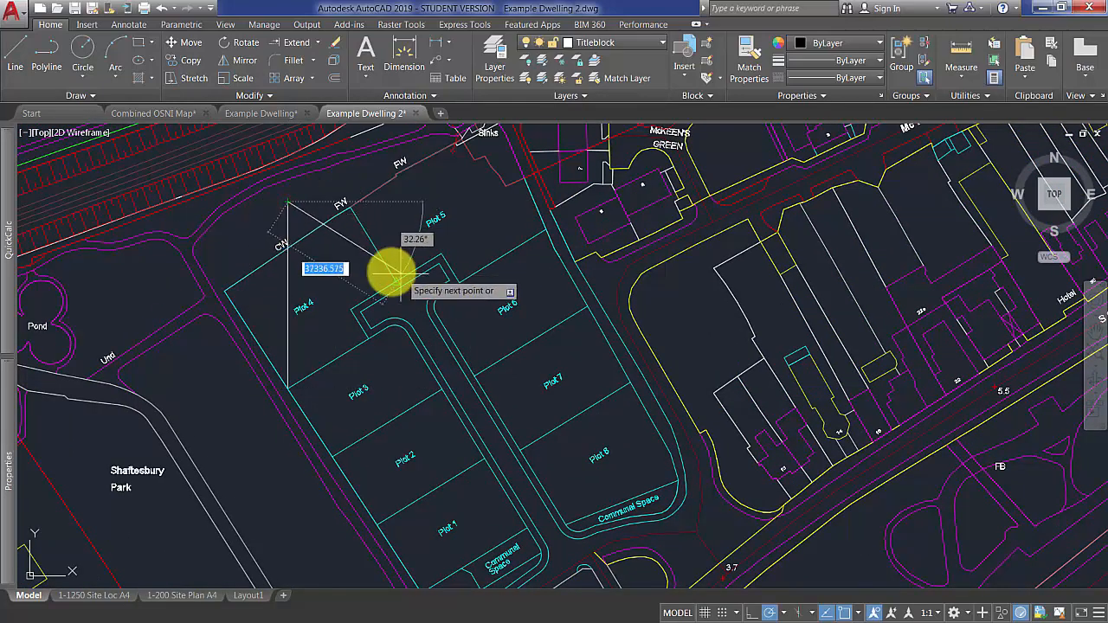
{"action": "key", "text": "Return"}
{"action": "key", "text": "Return"}
Draw a line along the Plot 3 and Plot 4 boundary, from the inner road corner to the foot of the vertical line.
{"action": "scroll", "coordinate": [364, 338], "scroll_direction": "up", "scroll_amount": 4}
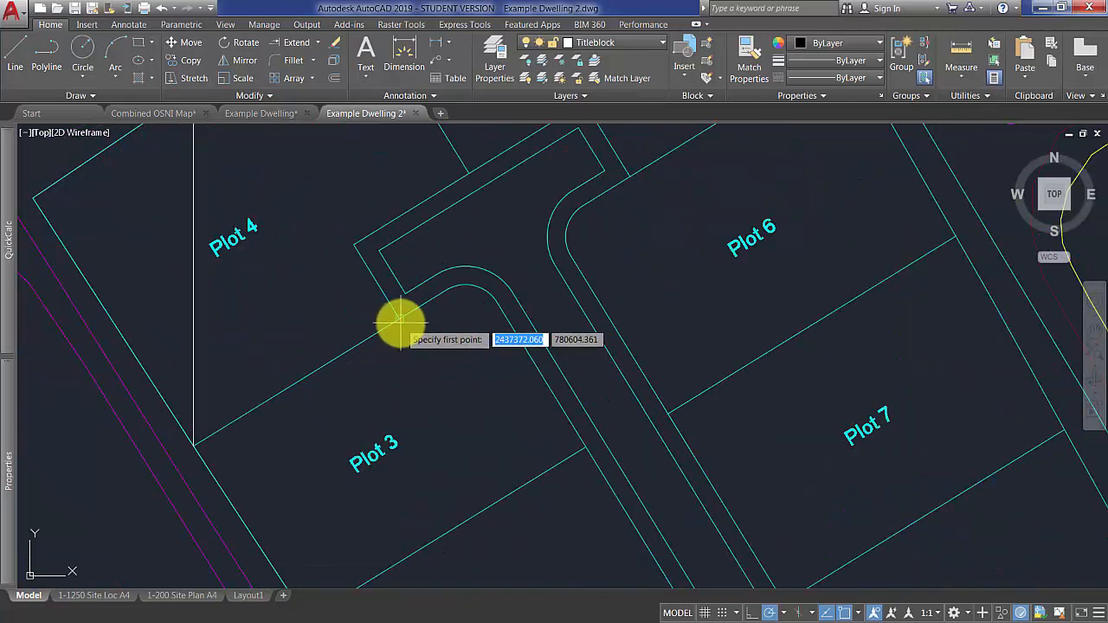
{"action": "left_click", "coordinate": [398, 319]}
{"action": "left_click", "coordinate": [196, 444]}
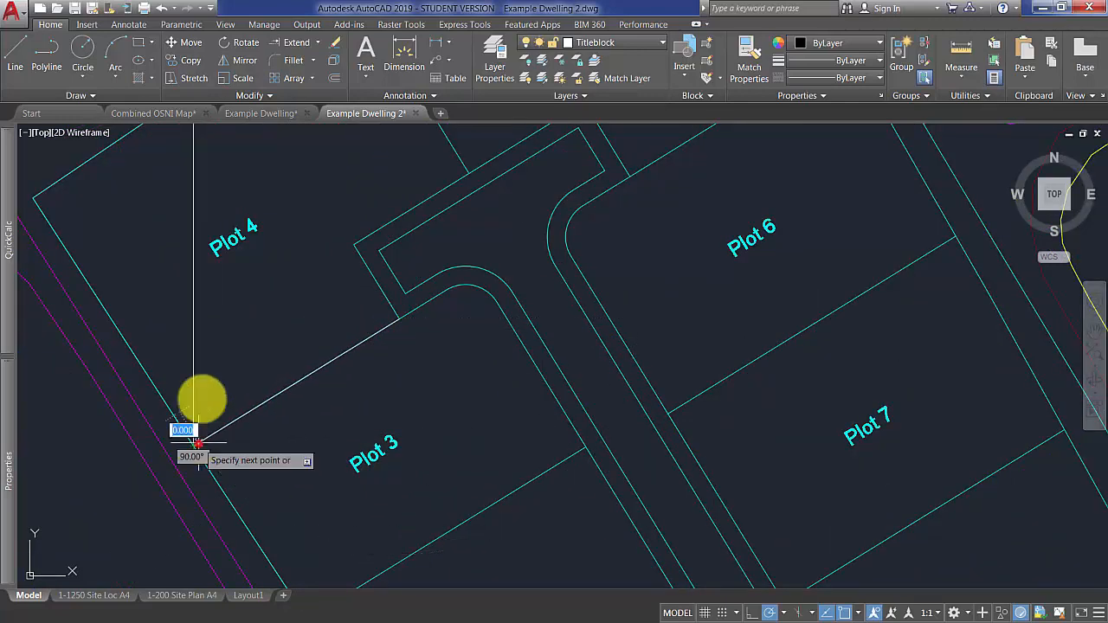
{"action": "key", "text": "Return"}
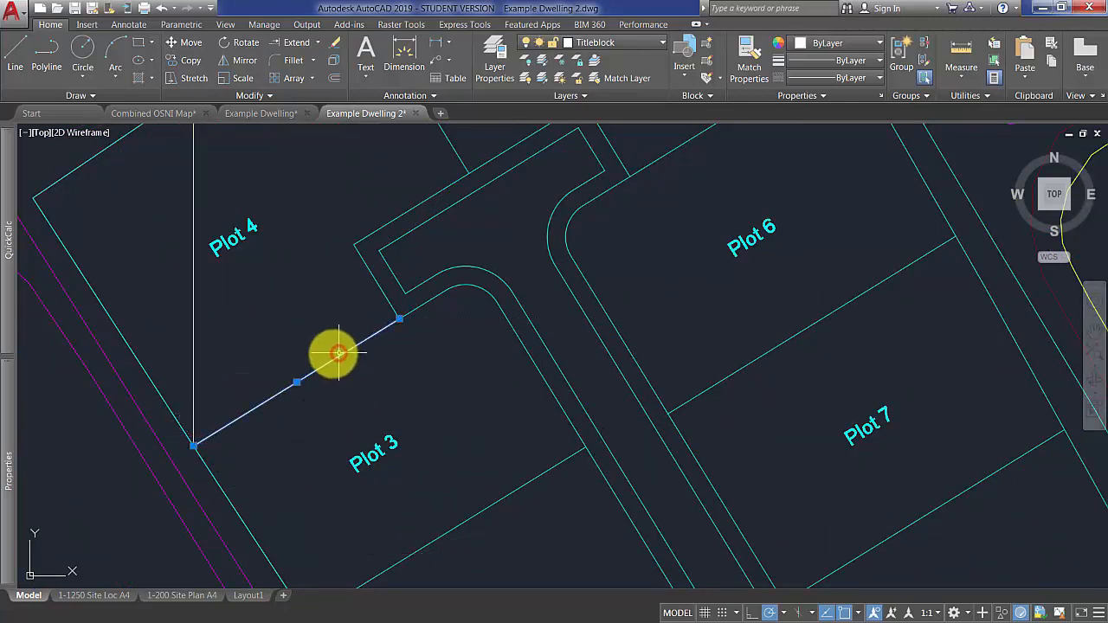
Mirror the Plot 3/Plot 4 boundary line about the vertical line, keeping the source, and delete the original drawn line.
{"action": "left_click", "coordinate": [244, 61]}
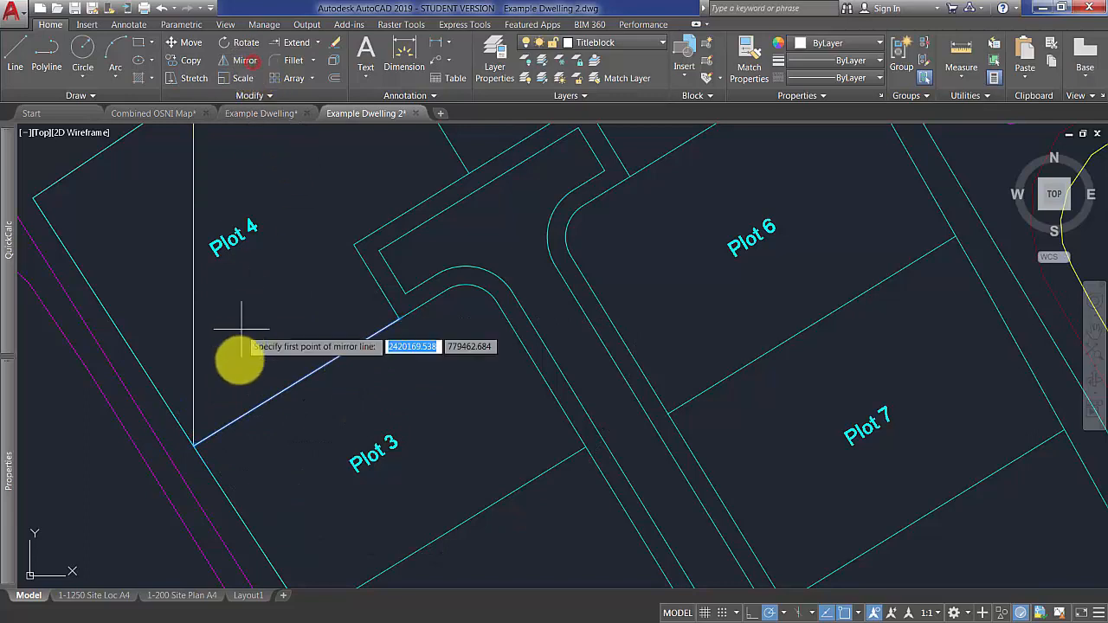
{"action": "left_click", "coordinate": [194, 445]}
{"action": "left_click", "coordinate": [193, 314]}
{"action": "key", "text": "Return"}
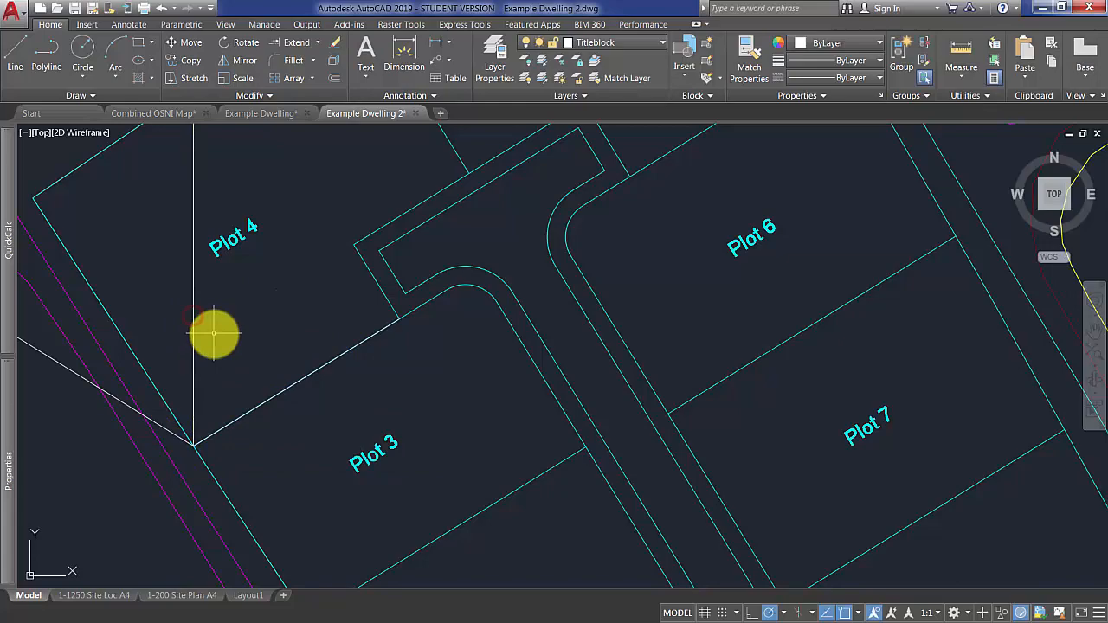
{"action": "left_click", "coordinate": [320, 368]}
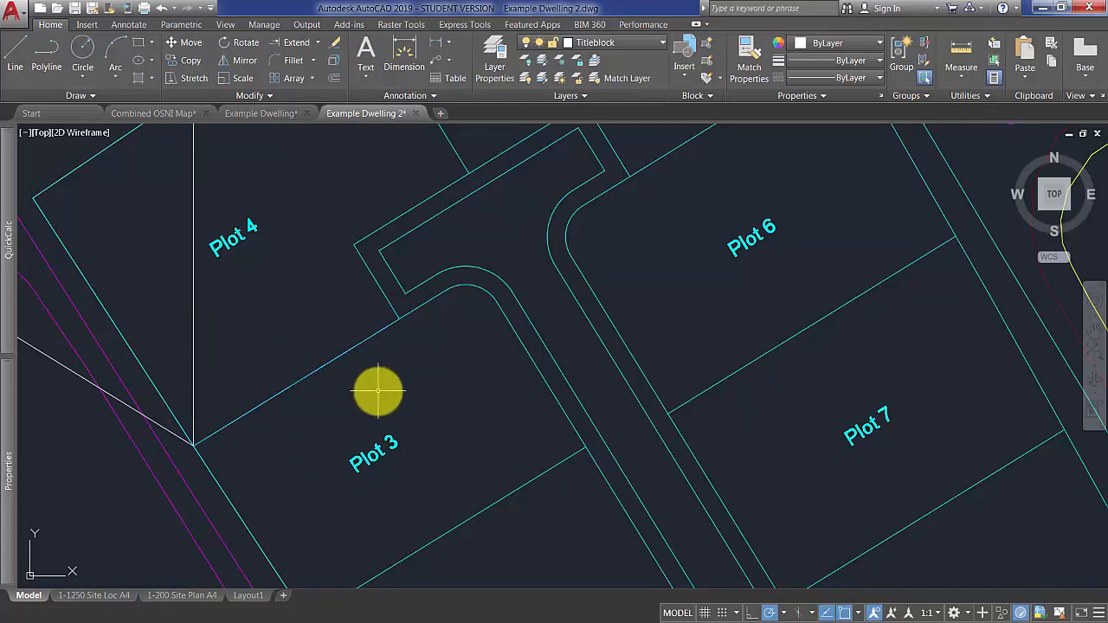
Rotate the entire map with its reference lines about the foot of the vertical line, using Reference from the vertical line to the mirrored line.
{"action": "scroll", "coordinate": [378, 392], "scroll_direction": "down", "scroll_amount": 5}
{"action": "scroll", "coordinate": [304, 390], "scroll_direction": "up", "scroll_amount": 2}
{"action": "scroll", "coordinate": [304, 395], "scroll_direction": "down", "scroll_amount": 2}
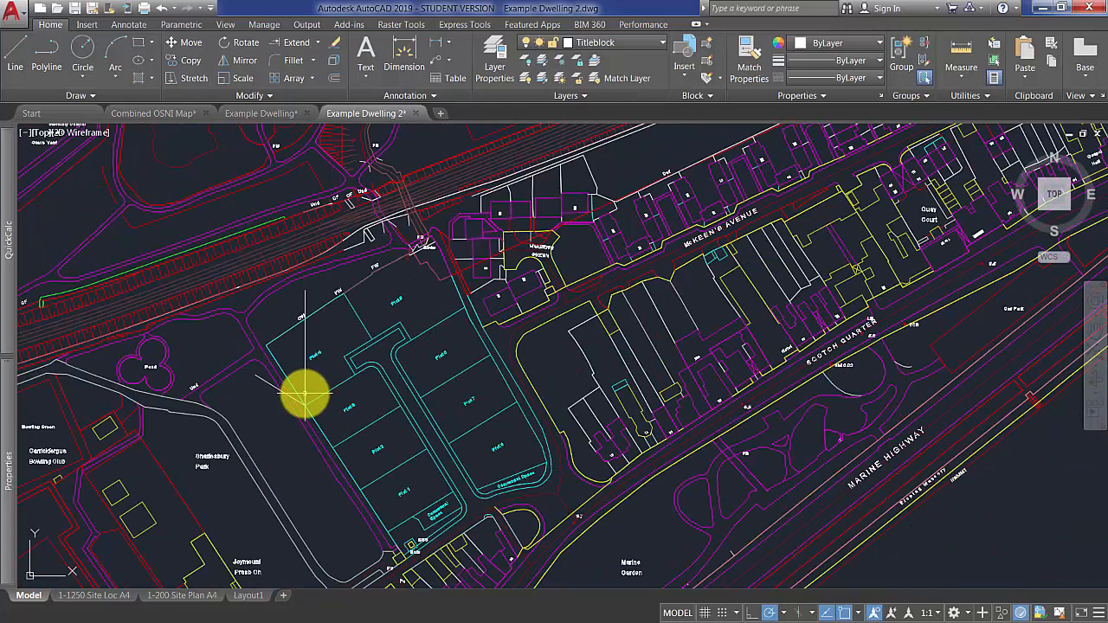
{"action": "scroll", "coordinate": [304, 395], "scroll_direction": "down", "scroll_amount": 5}
{"action": "left_click", "coordinate": [485, 525]}
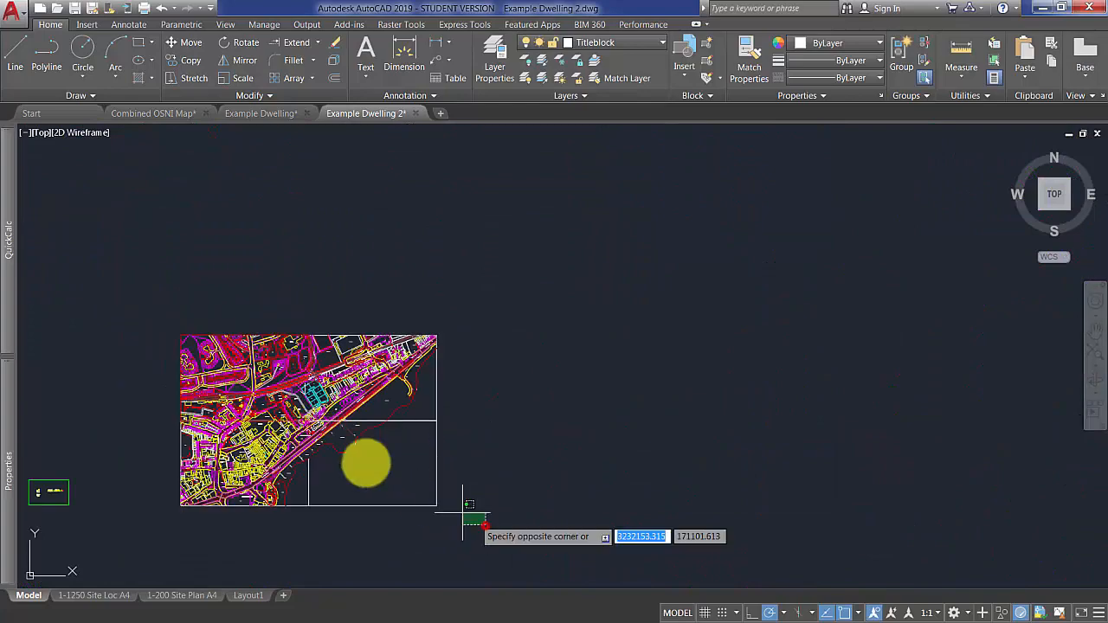
{"action": "left_click", "coordinate": [159, 298]}
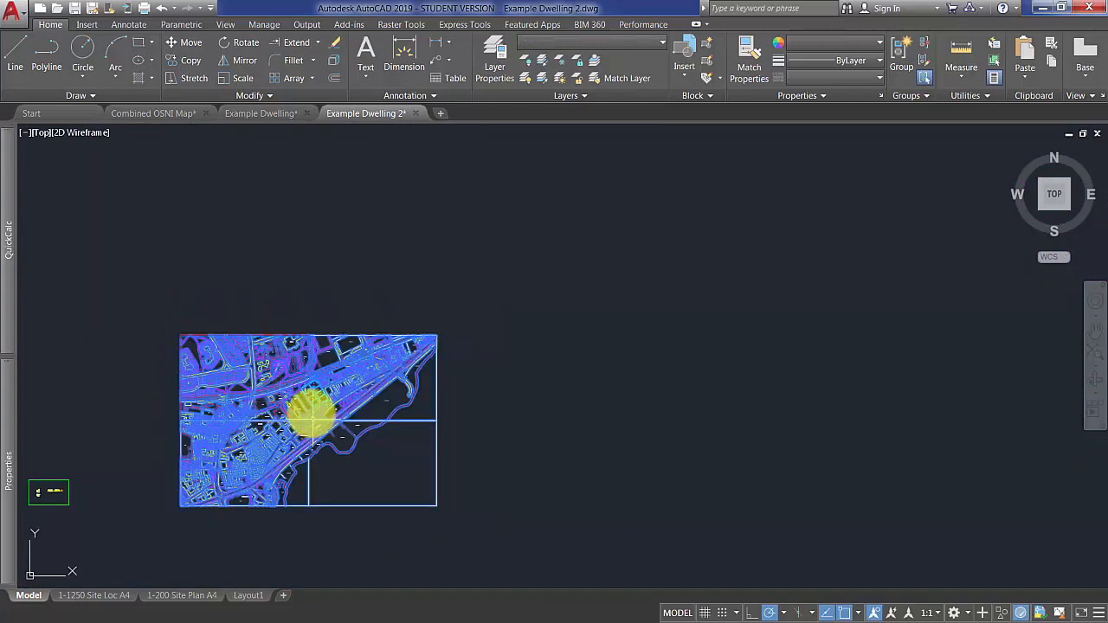
{"action": "scroll", "coordinate": [310, 414], "scroll_direction": "up", "scroll_amount": 10}
{"action": "middle_click_drag", "start_coordinate": [268, 314], "coordinate": [408, 524]}
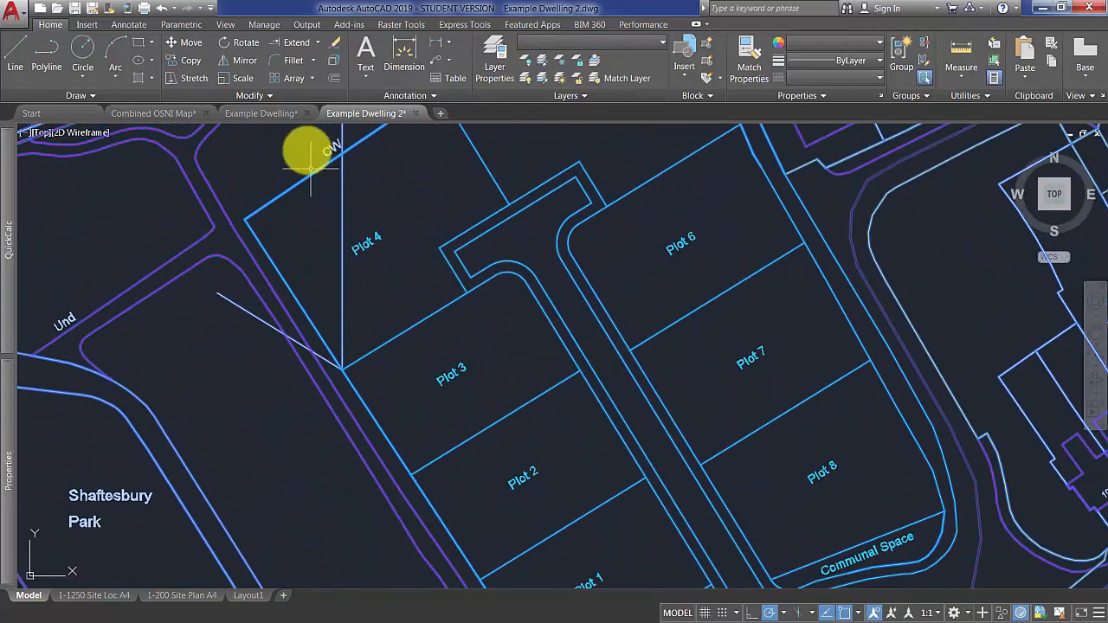
{"action": "left_click", "coordinate": [242, 45]}
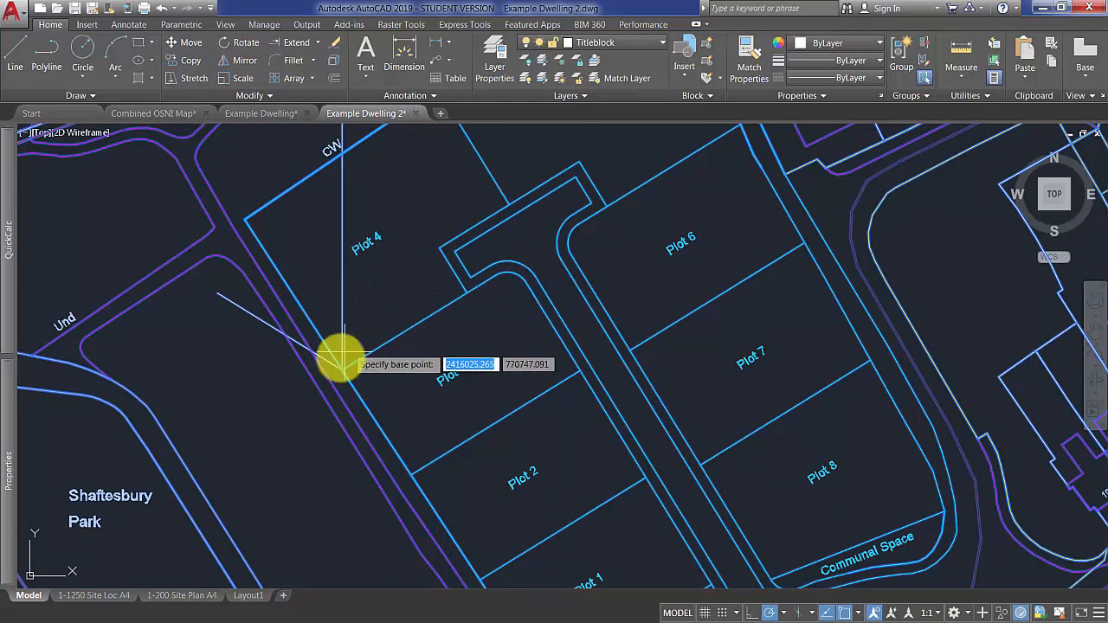
{"action": "scroll", "coordinate": [340, 357], "scroll_direction": "up", "scroll_amount": 5}
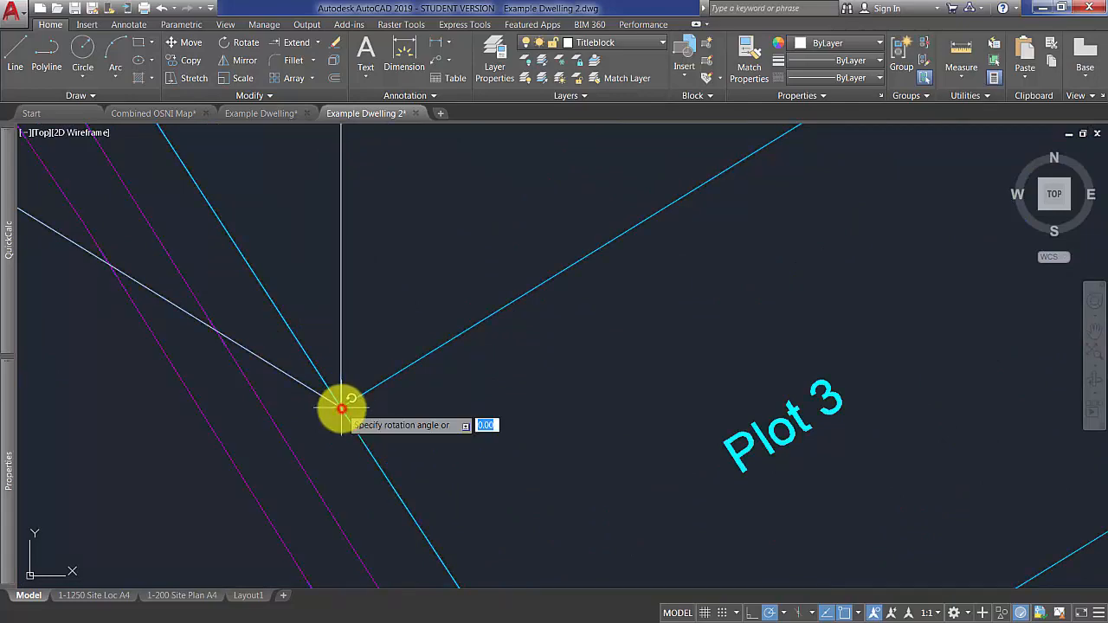
{"action": "left_click", "coordinate": [342, 407]}
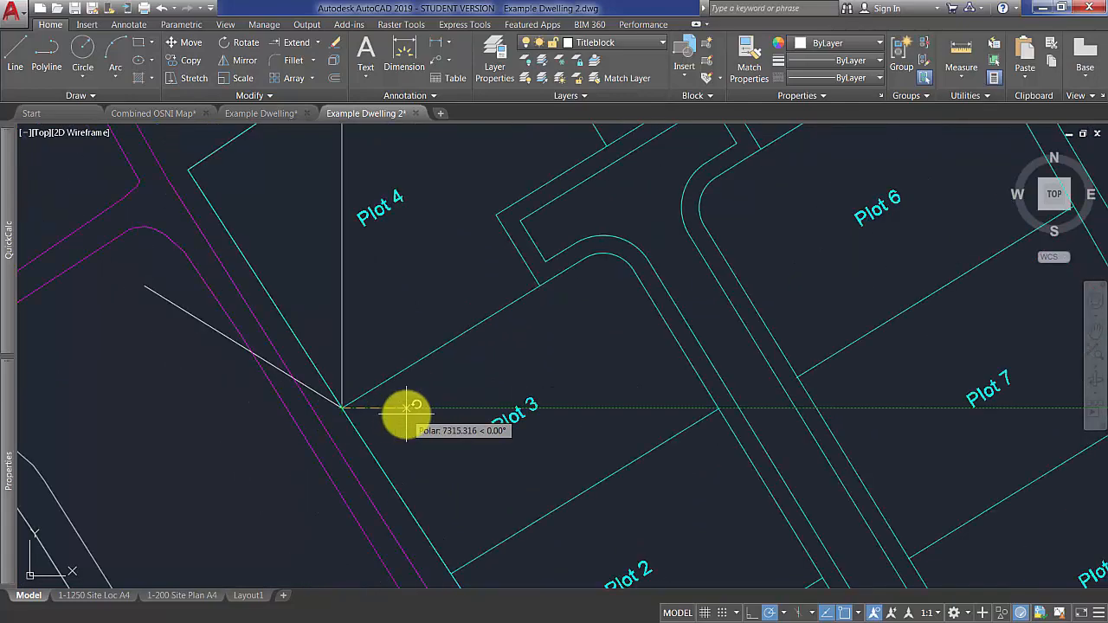
{"action": "key", "text": "Down"}
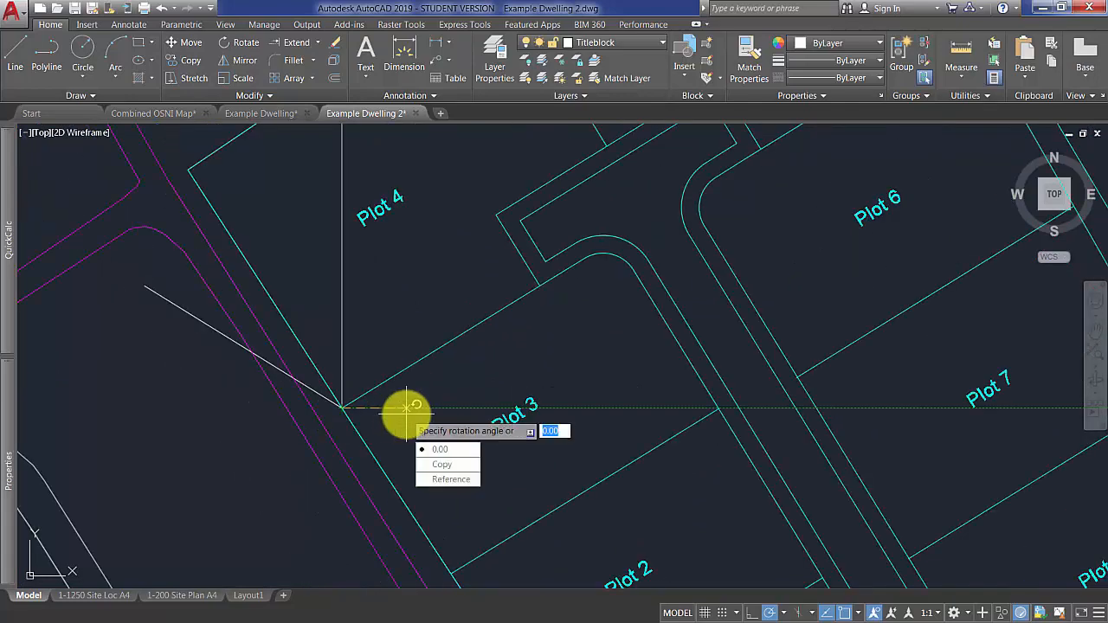
{"action": "left_click", "coordinate": [461, 481]}
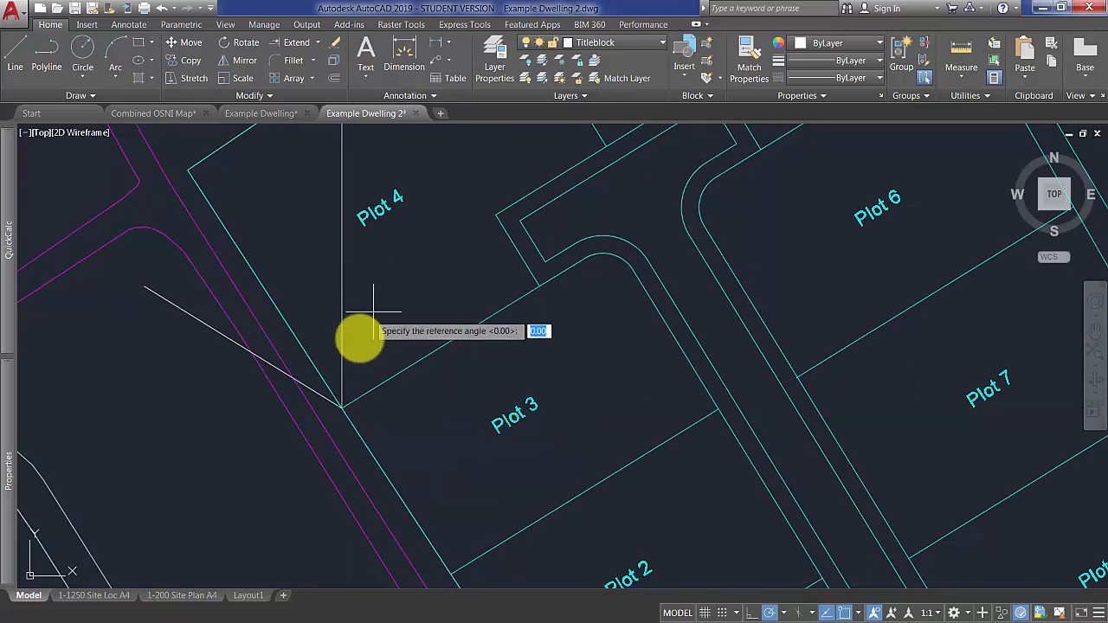
{"action": "scroll", "coordinate": [342, 391], "scroll_direction": "up", "scroll_amount": 3}
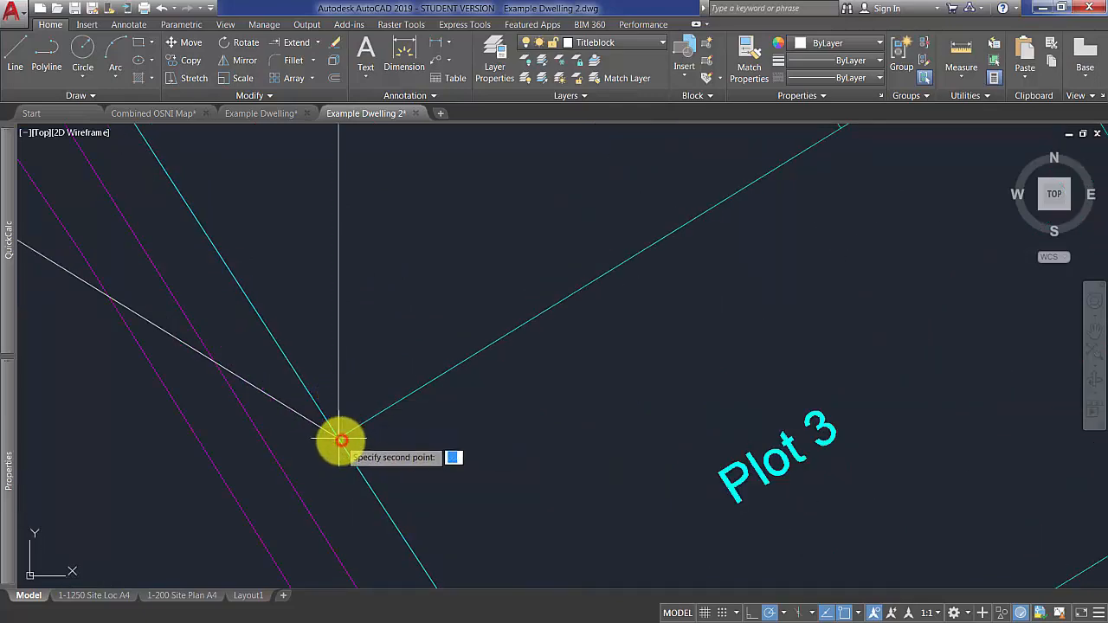
{"action": "scroll", "coordinate": [337, 440], "scroll_direction": "down", "scroll_amount": 3}
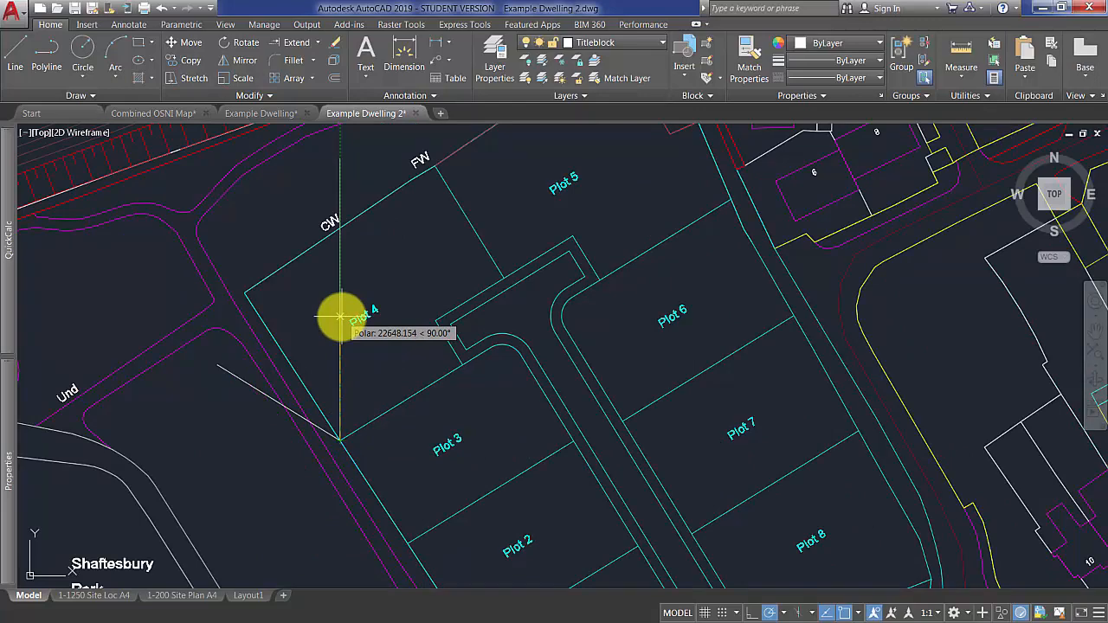
{"action": "left_click", "coordinate": [339, 163]}
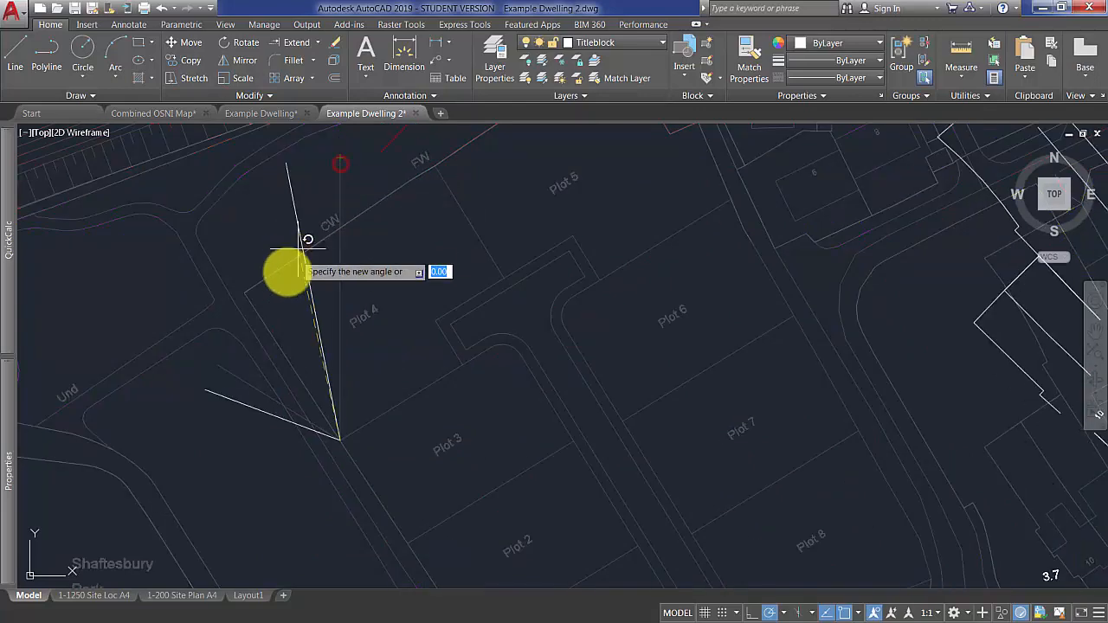
{"action": "left_click", "coordinate": [223, 366]}
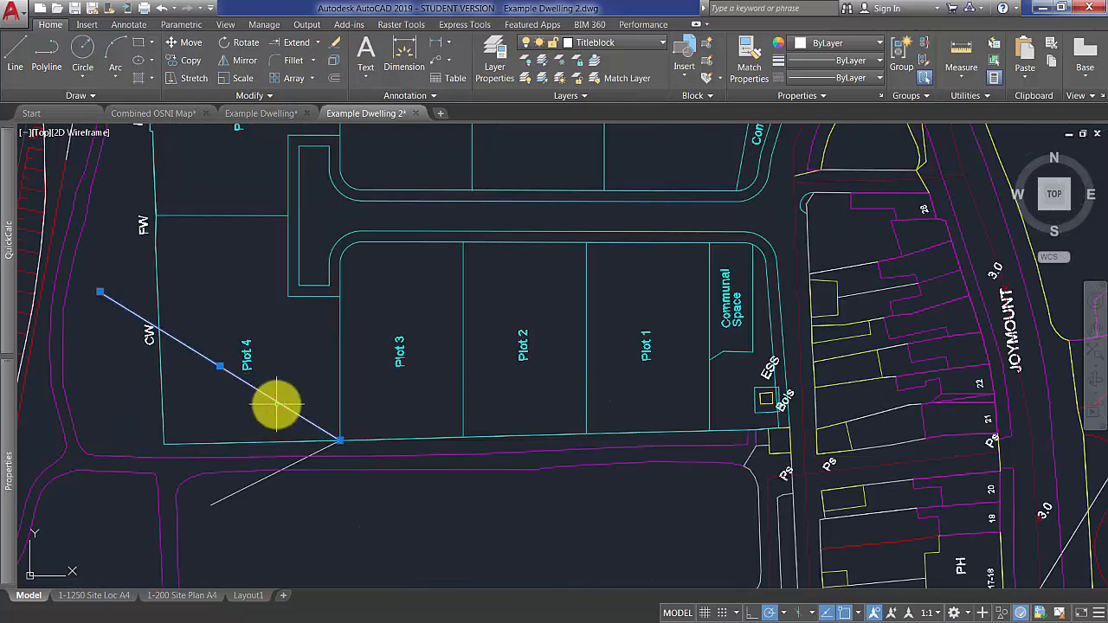
Delete the two leftover reference lines and check the rotated map on the Layout1 sheet.
{"action": "key", "text": "Delete"}
{"action": "key", "text": "Delete"}
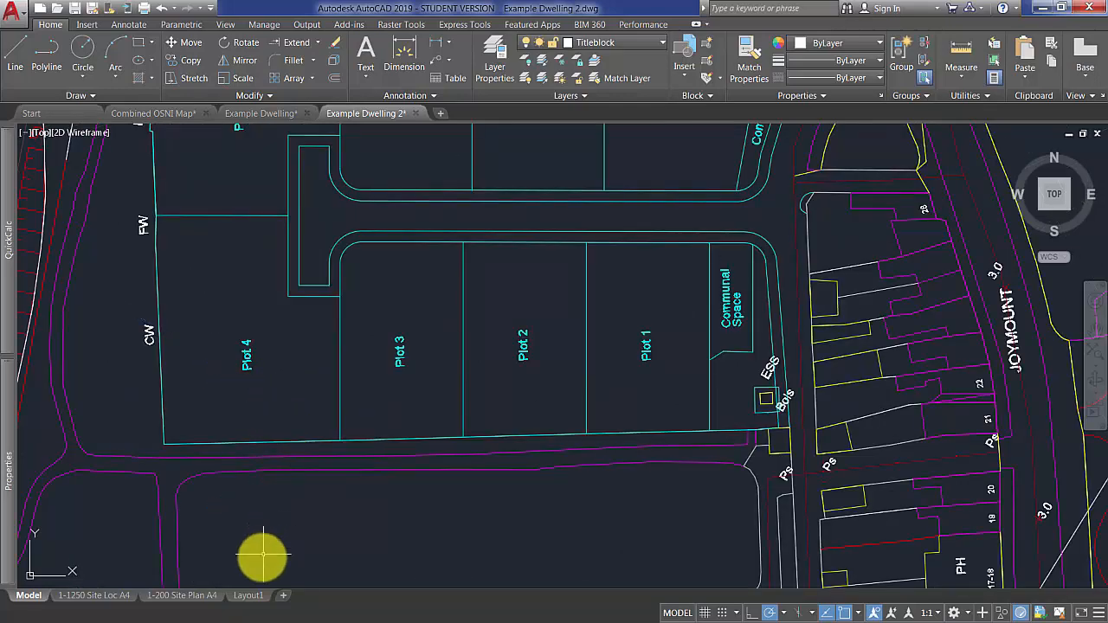
{"action": "left_click", "coordinate": [249, 596]}
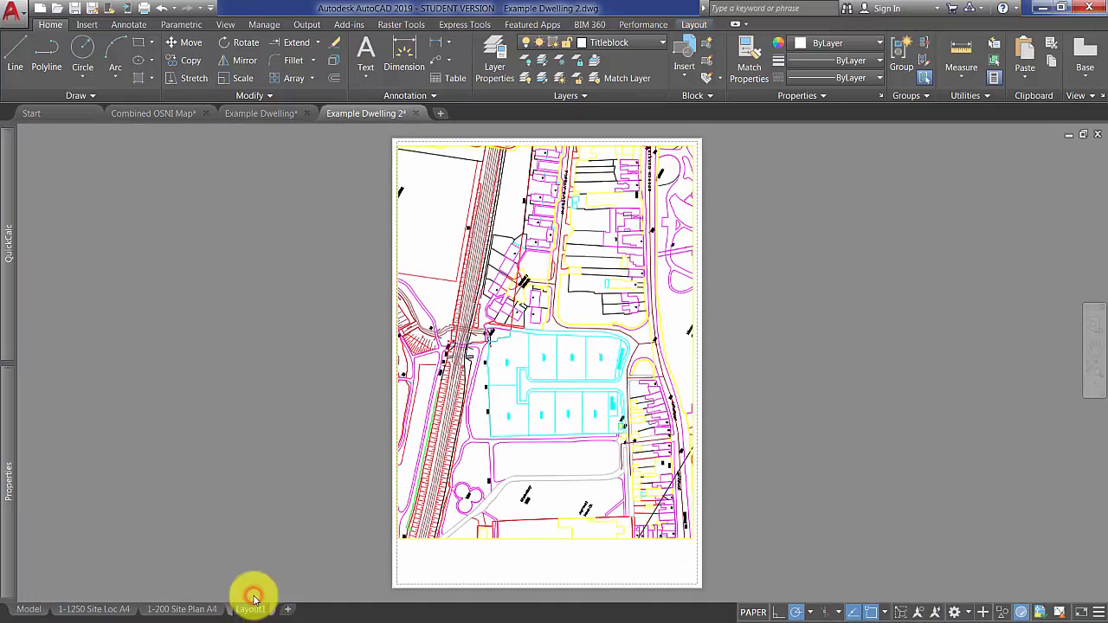
{"action": "left_click", "coordinate": [779, 433]}
{"action": "left_click", "coordinate": [795, 478]}
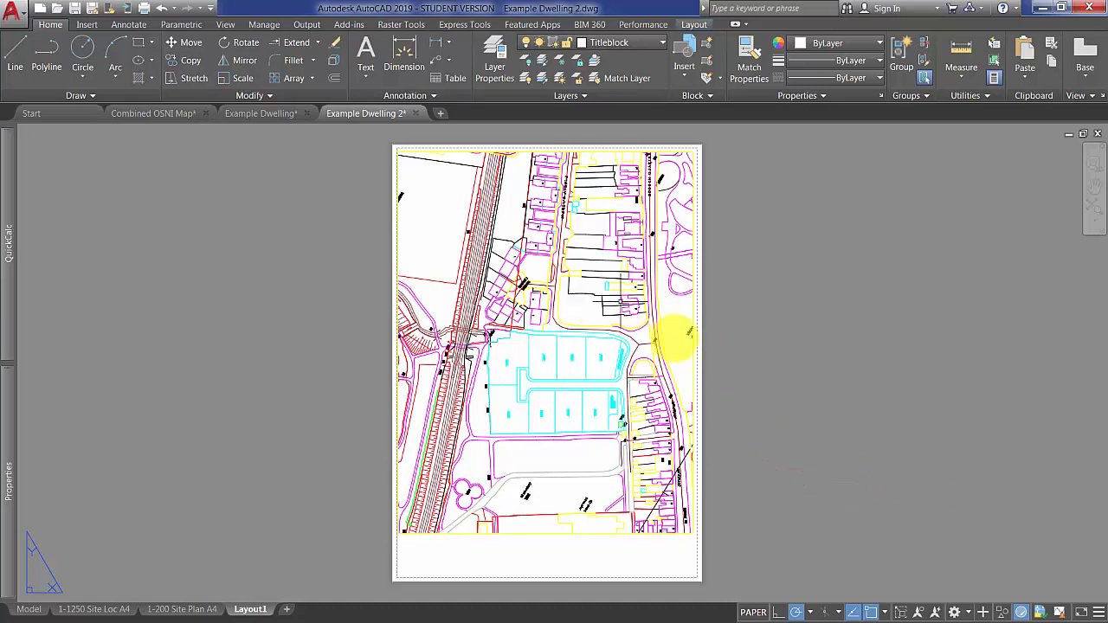
{"action": "scroll", "coordinate": [557, 389], "scroll_direction": "up", "scroll_amount": 7}
{"action": "scroll", "coordinate": [515, 421], "scroll_direction": "down", "scroll_amount": 9}
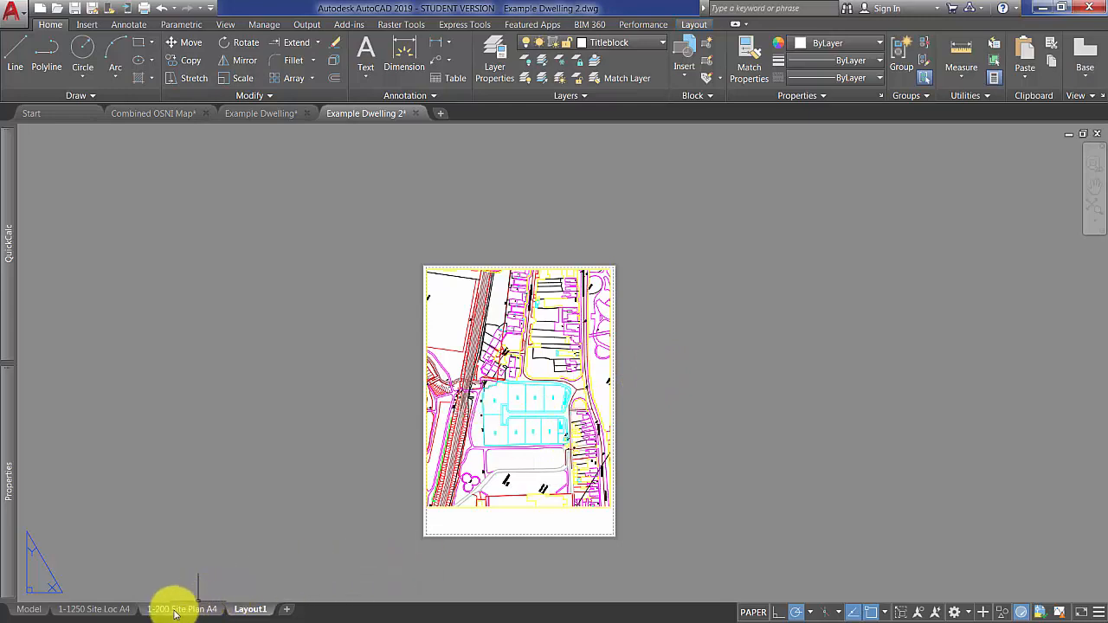
Examine the finished 1-1250 Site Loc A4 layout in the Example Dwelling drawing, including the Plot 3 area and title block.
{"action": "mouse_move", "coordinate": [177, 609]}
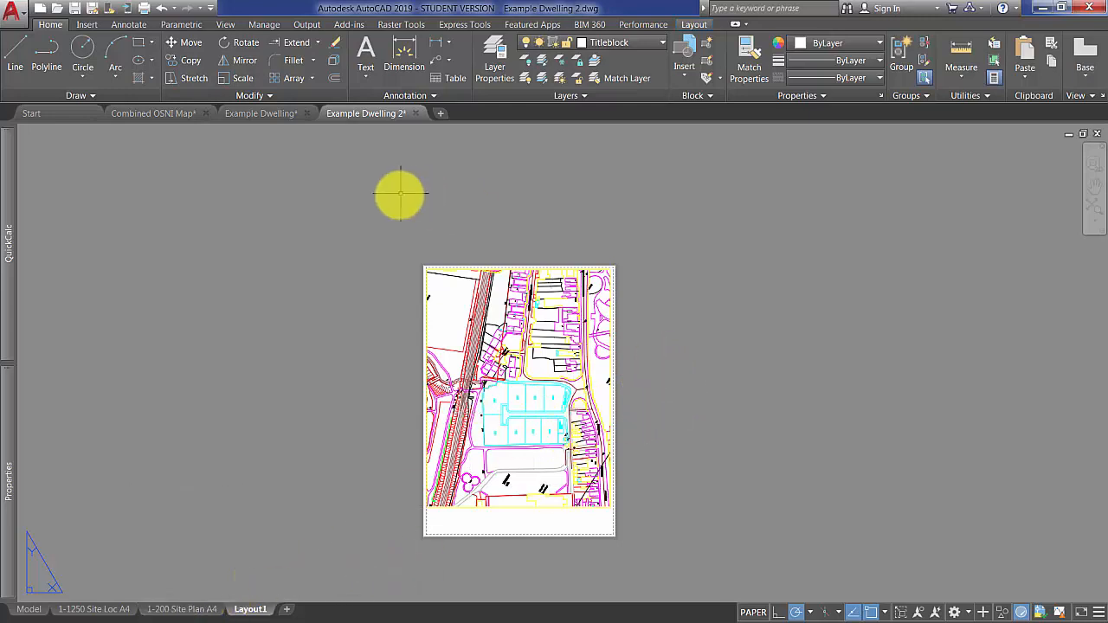
{"action": "left_click", "coordinate": [258, 117]}
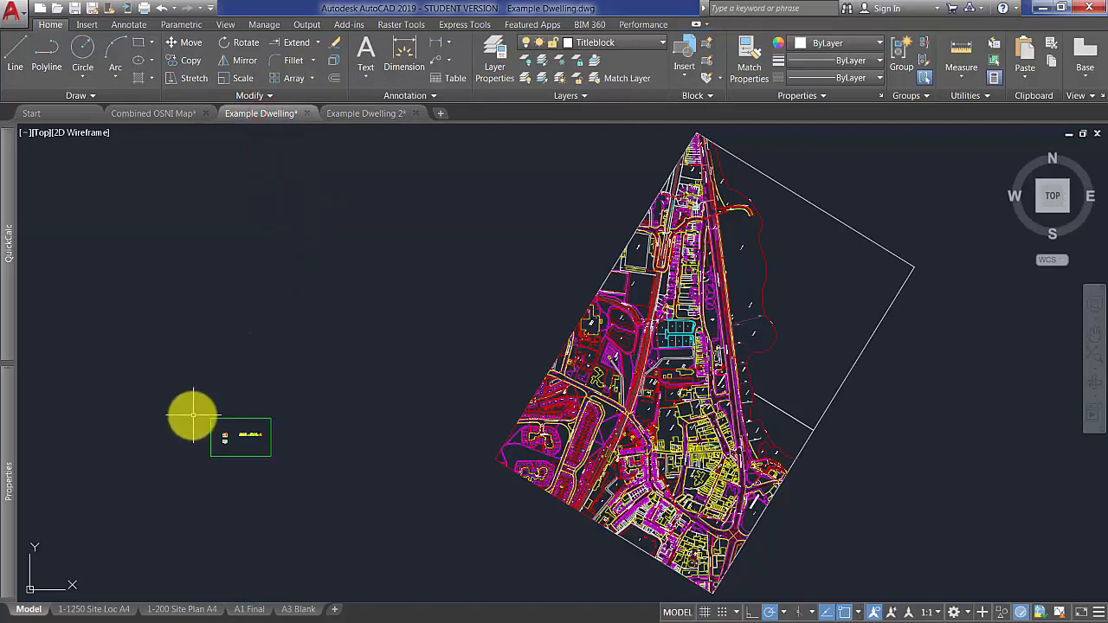
{"action": "left_click", "coordinate": [96, 610]}
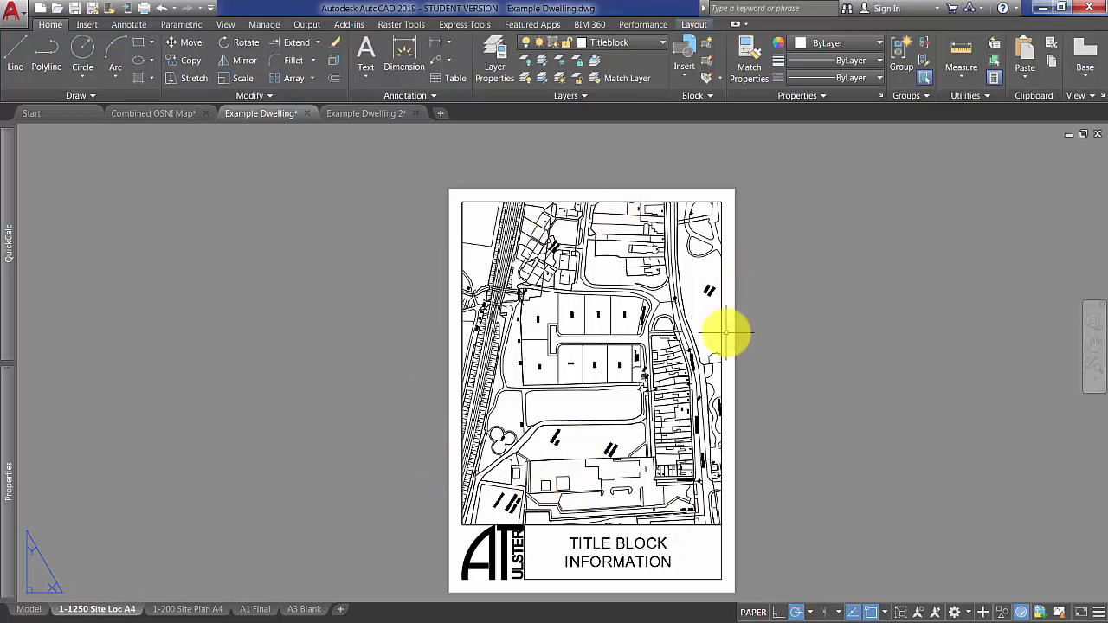
{"action": "scroll", "coordinate": [610, 323], "scroll_direction": "up", "scroll_amount": 5}
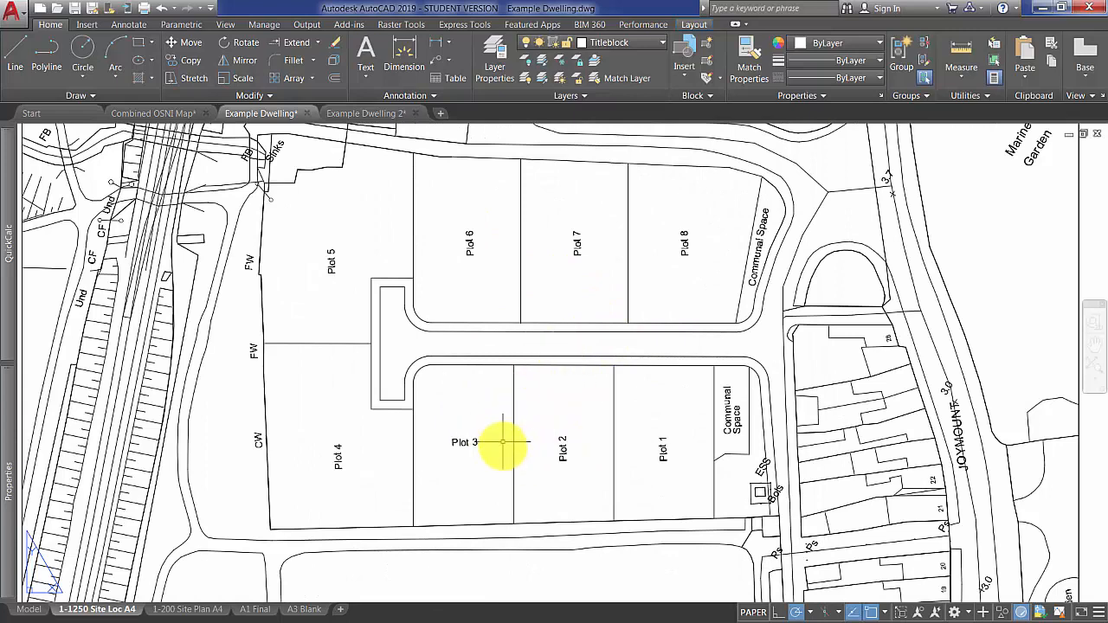
{"action": "scroll", "coordinate": [502, 442], "scroll_direction": "up", "scroll_amount": 5}
{"action": "scroll", "coordinate": [399, 422], "scroll_direction": "down", "scroll_amount": 5}
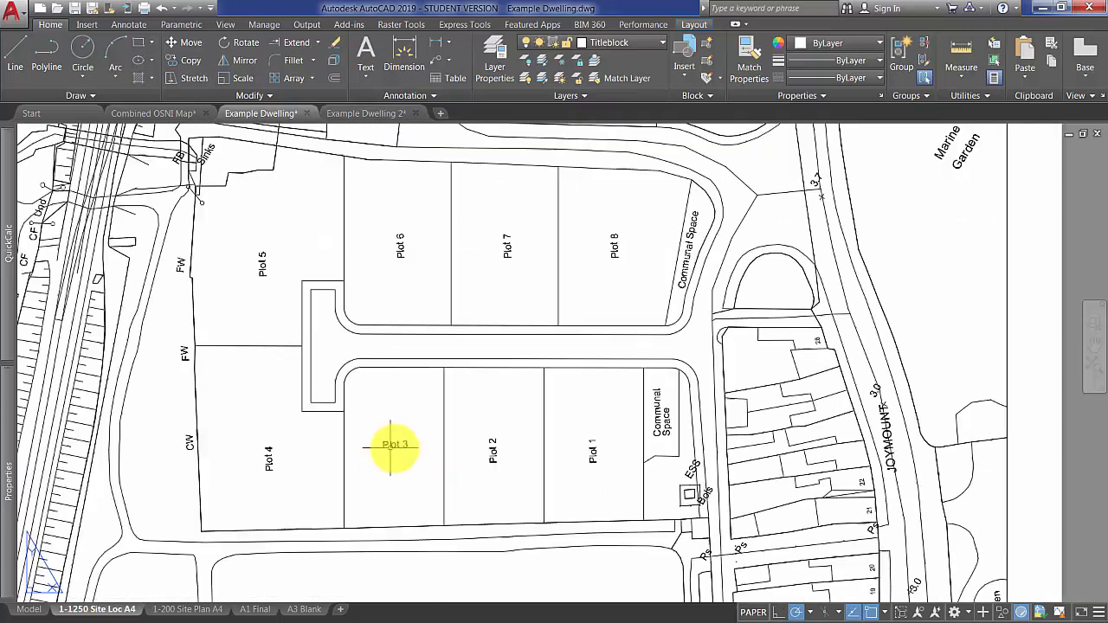
{"action": "scroll", "coordinate": [440, 490], "scroll_direction": "down", "scroll_amount": 3}
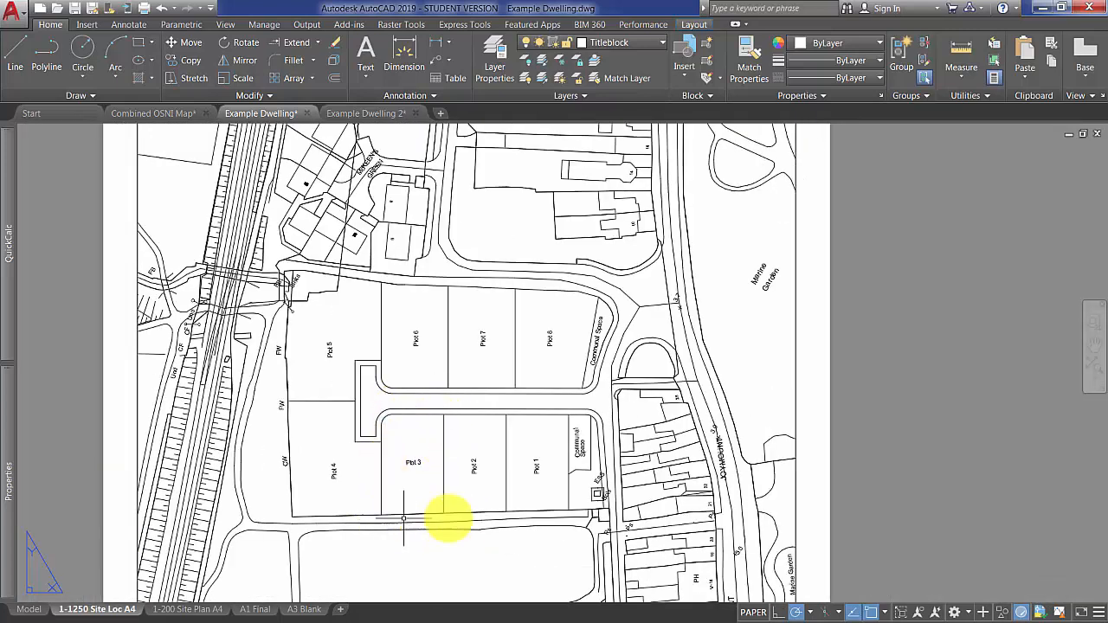
{"action": "middle_click", "coordinate": [525, 359]}
{"action": "middle_click", "coordinate": [526, 359]}
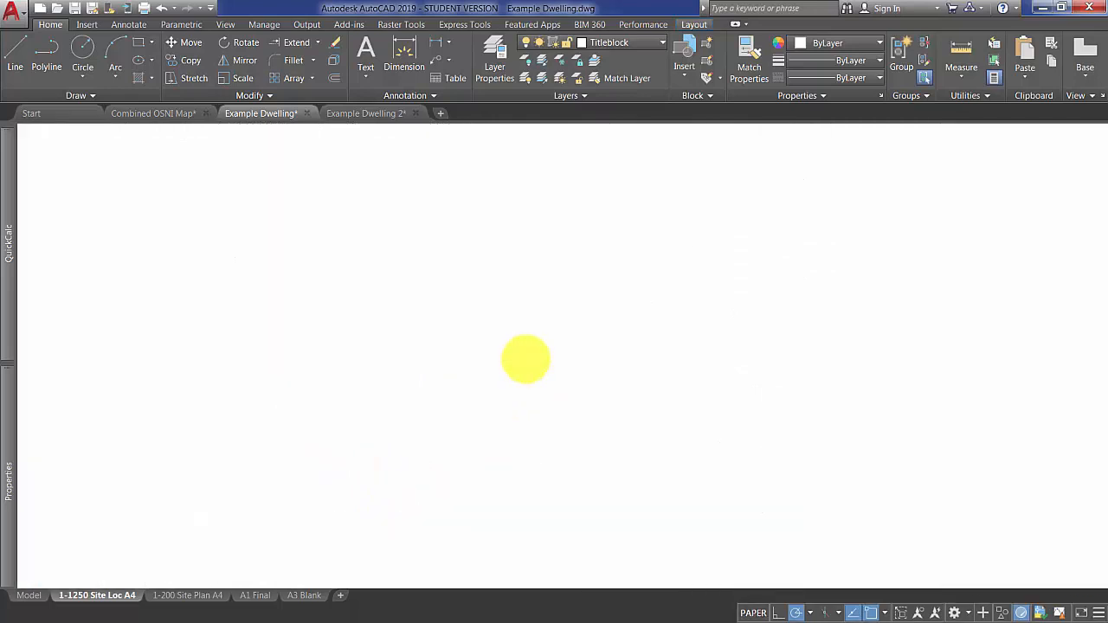
Review the 1-200 Site Plan A4 and A1 Final layouts of the Example Dwelling drawing.
{"action": "left_click", "coordinate": [190, 597]}
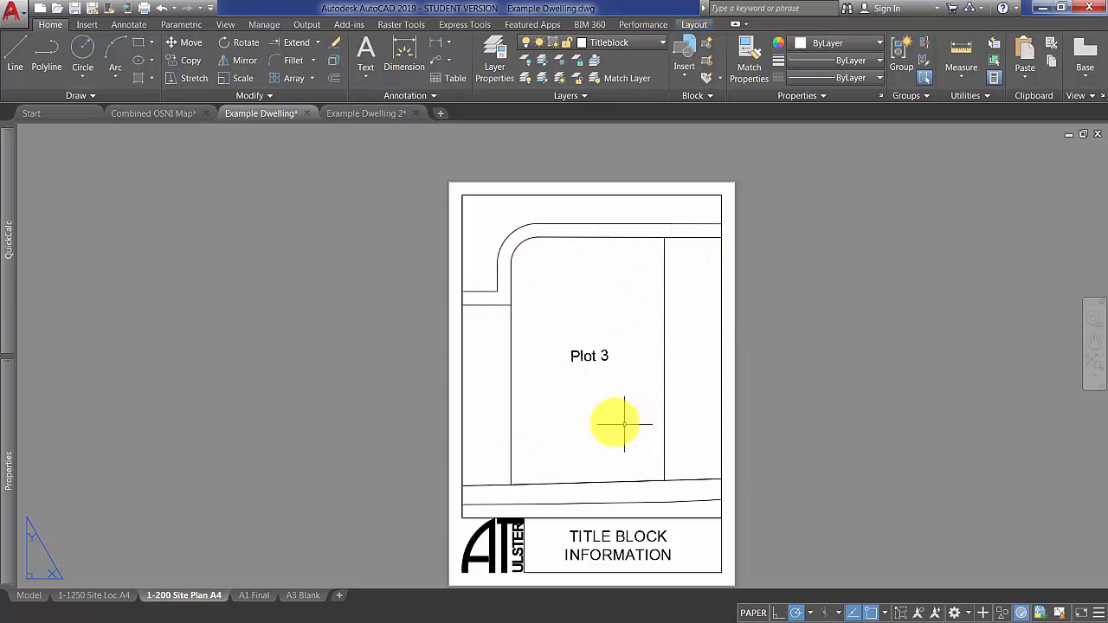
{"action": "mouse_move", "coordinate": [255, 598]}
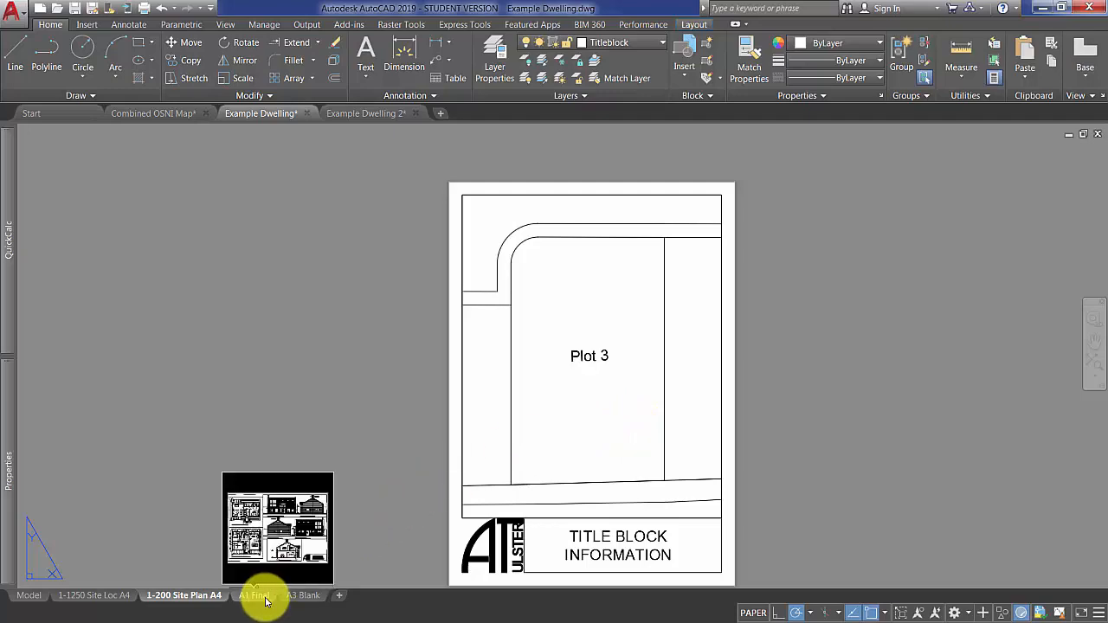
{"action": "left_click", "coordinate": [259, 596]}
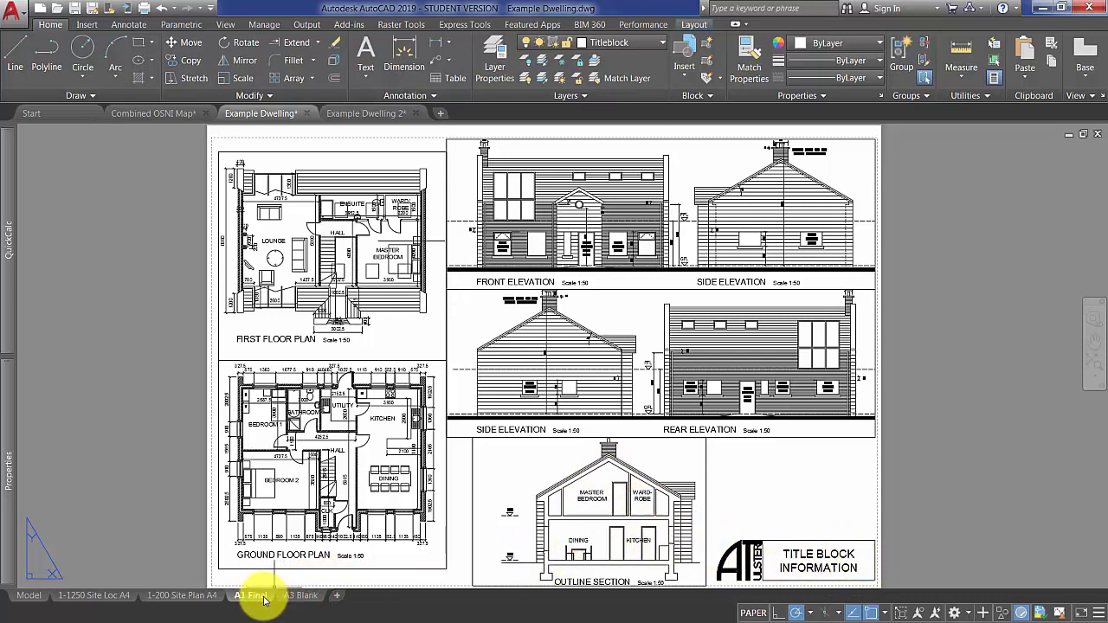
{"action": "mouse_move", "coordinate": [249, 601]}
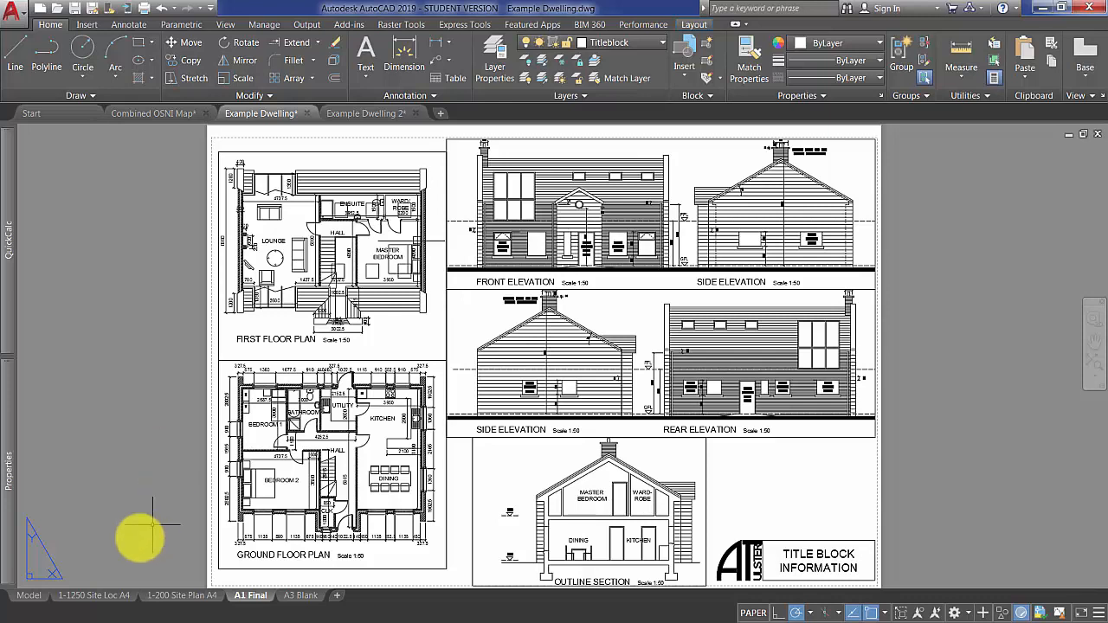
{"action": "mouse_move", "coordinate": [184, 599]}
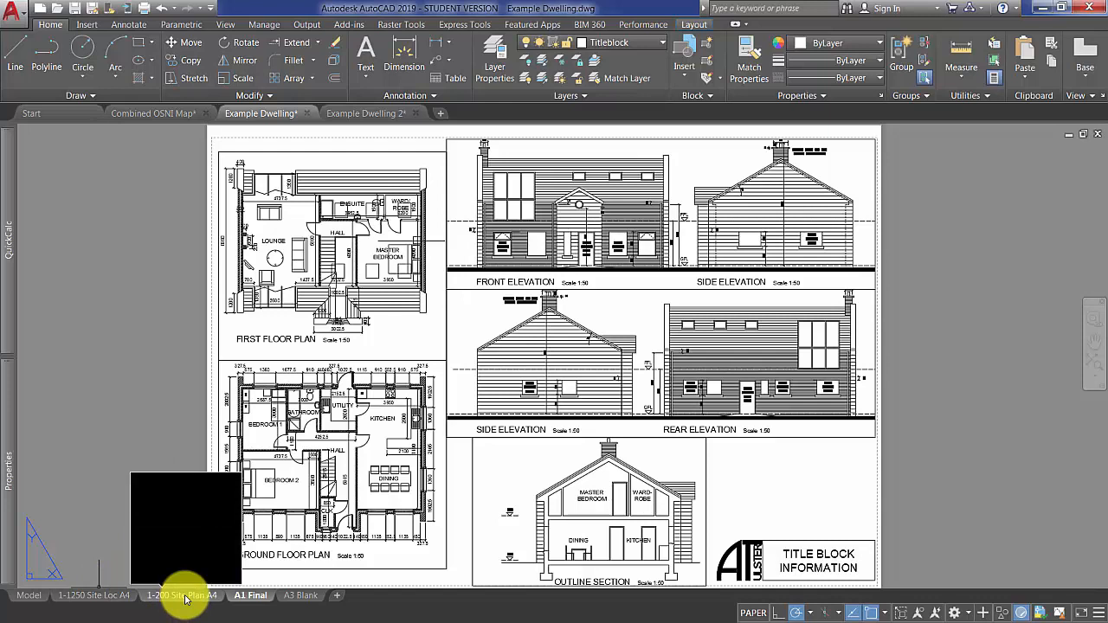